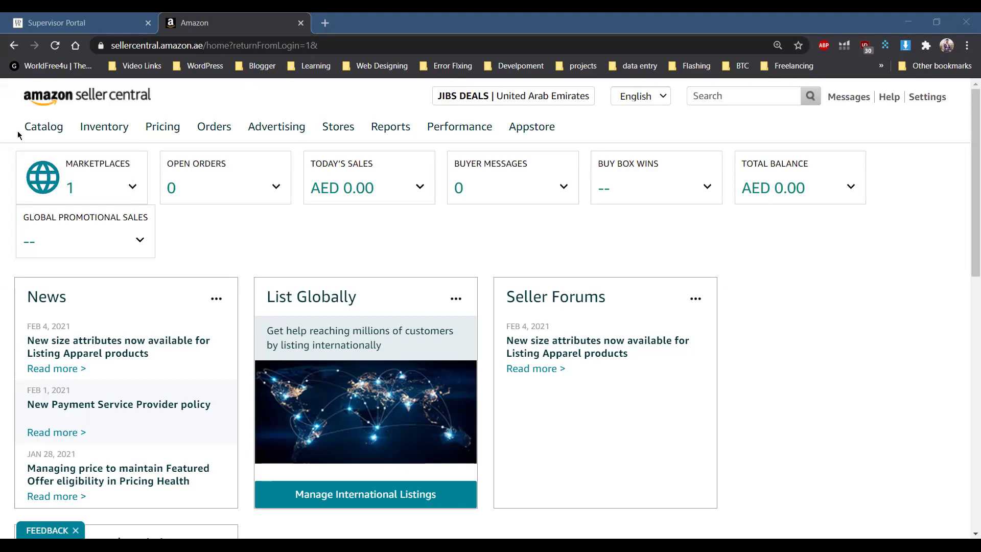
# Step: Open the page for adding products to the catalog and activate its product search field
pyautogui.moveTo(46, 134)
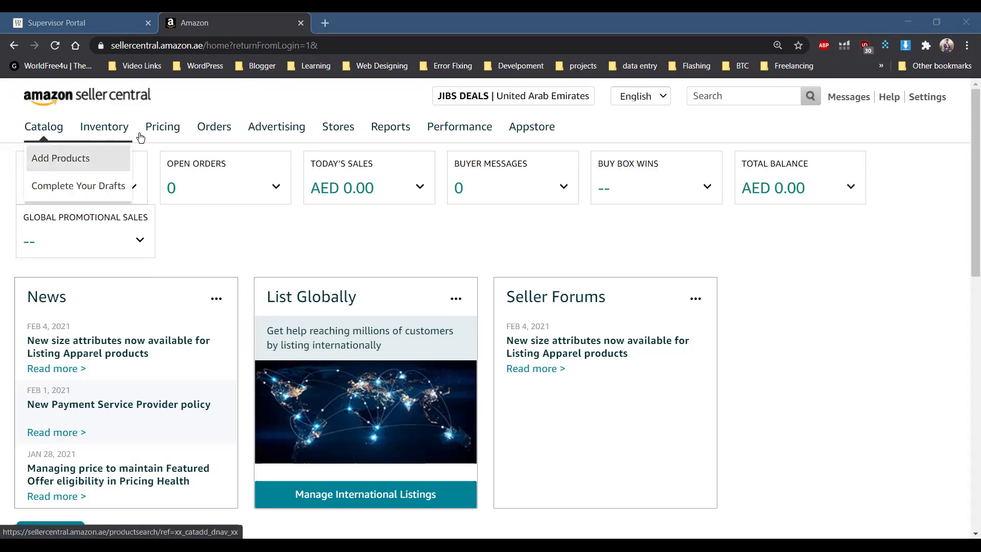
pyautogui.moveTo(117, 126)
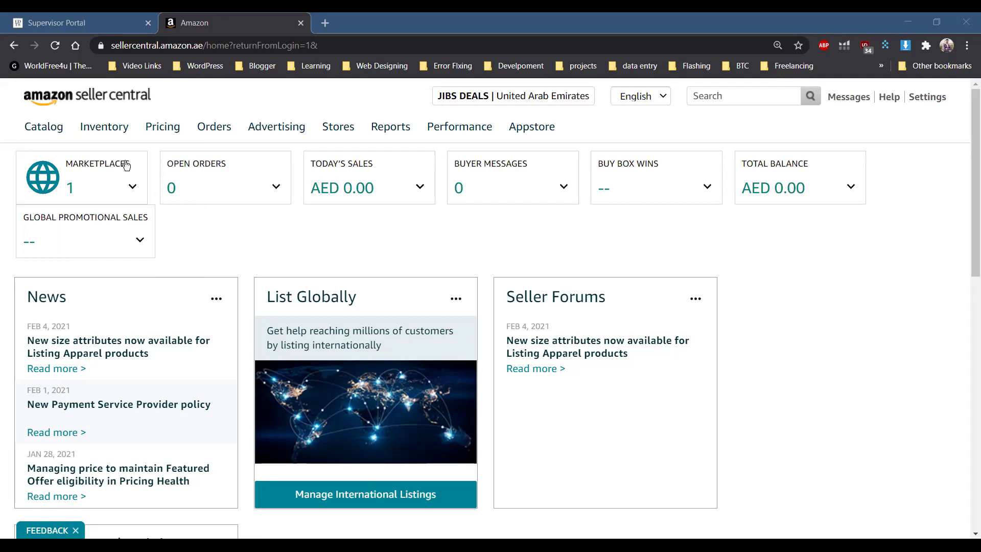
pyautogui.moveTo(51, 132)
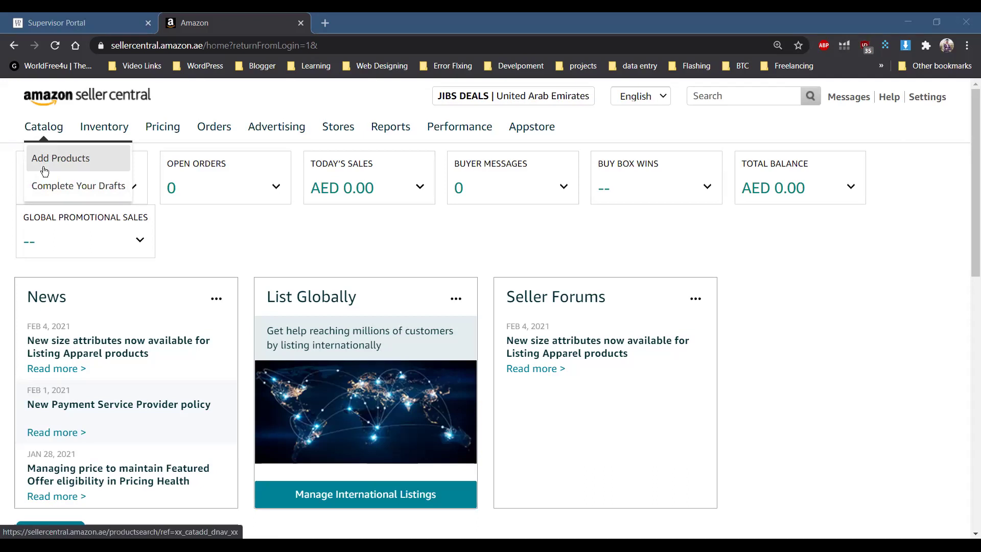
pyautogui.moveTo(127, 130)
pyautogui.click(40, 163)
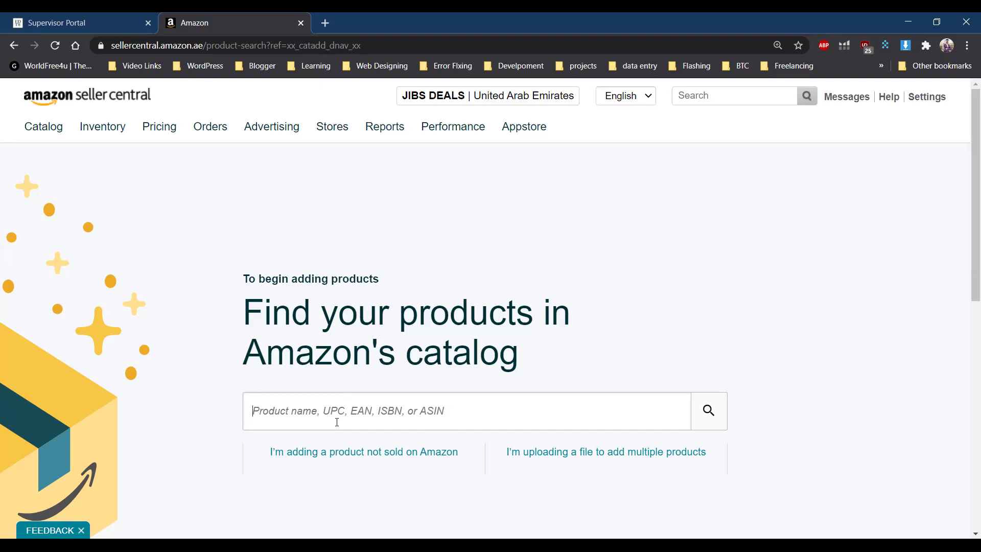
pyautogui.click(405, 413)
# Step: Open amazon.ae in a new browser tab and search the store for "bed sheet"
pyautogui.click(325, 23)
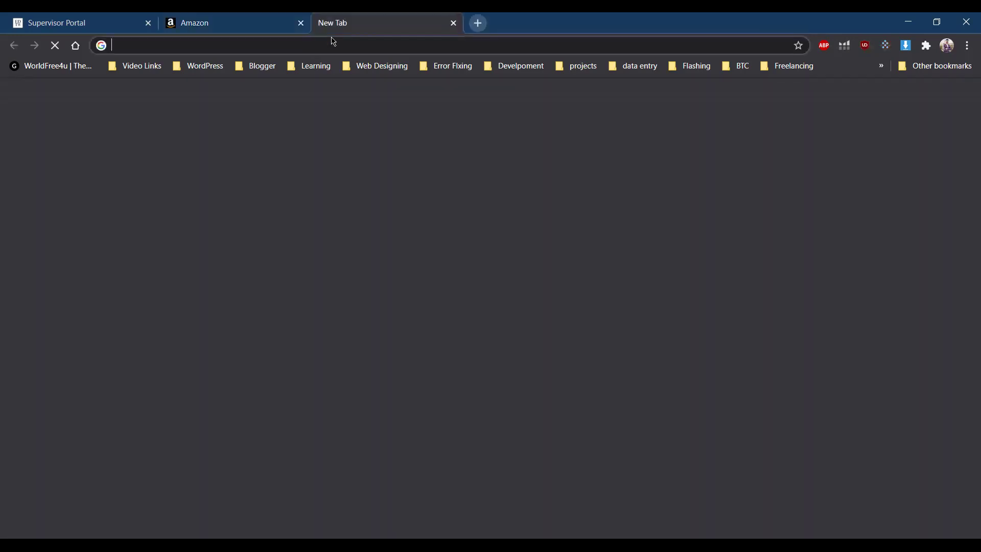
pyautogui.write('AMAZON.AE')
pyautogui.press('Return')
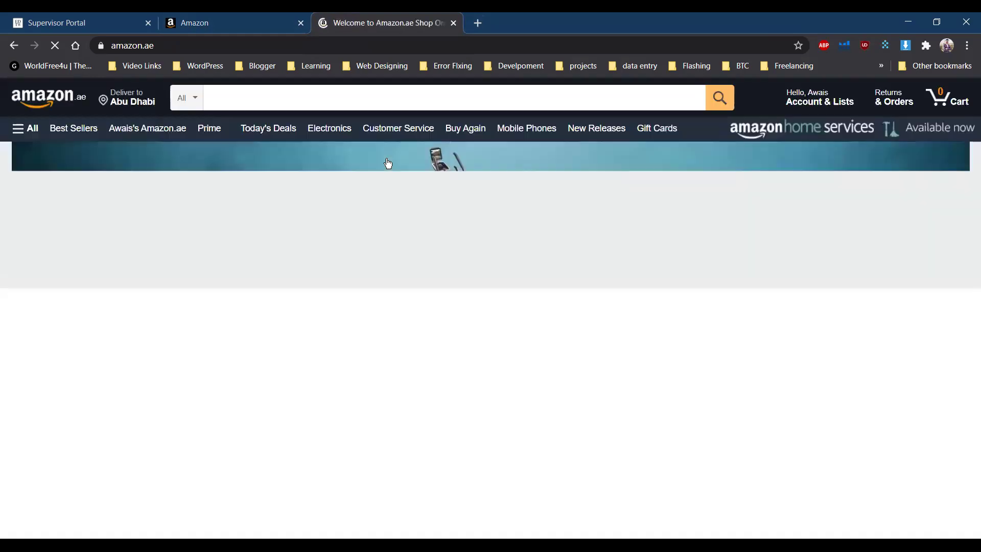
pyautogui.click(375, 94)
pyautogui.write('bed')
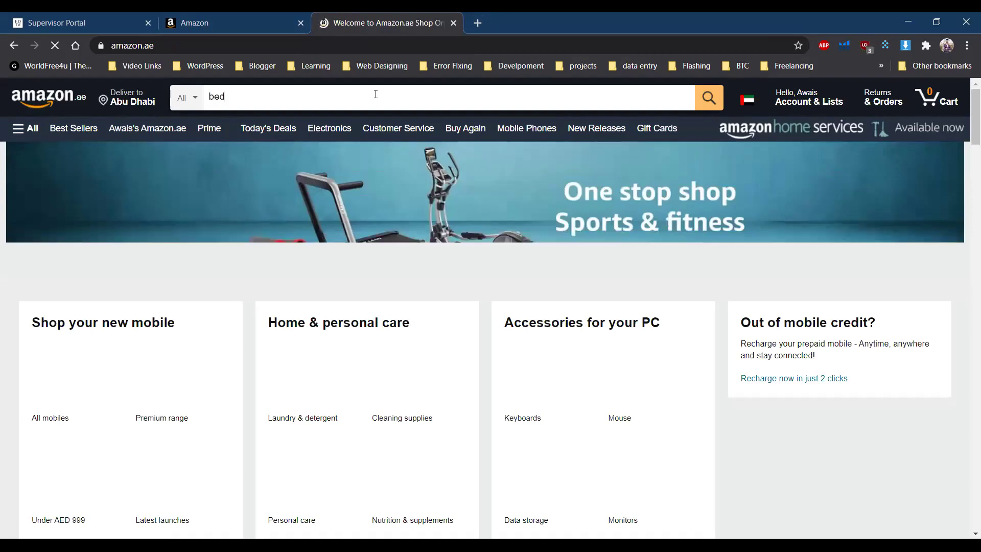
pyautogui.write(' sheet')
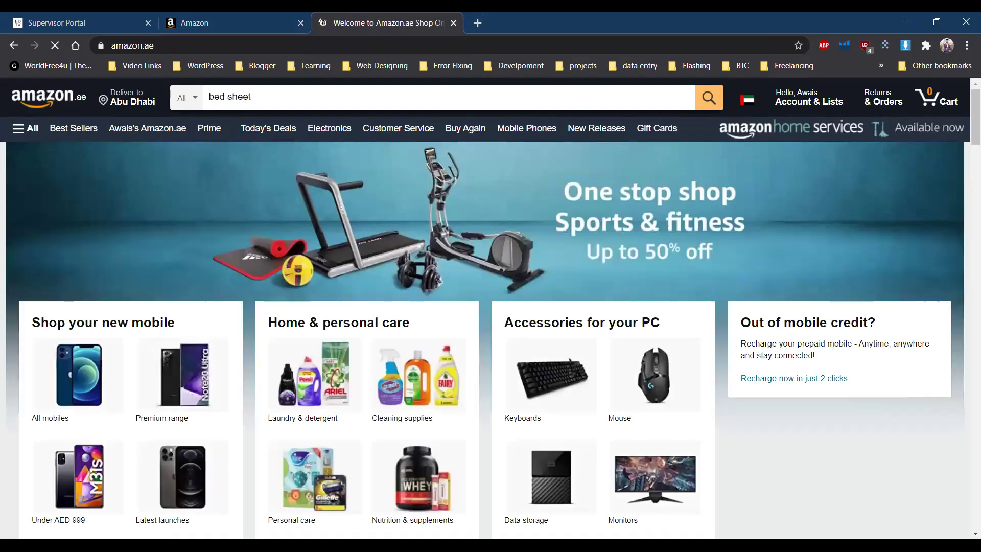
pyautogui.press('Return')
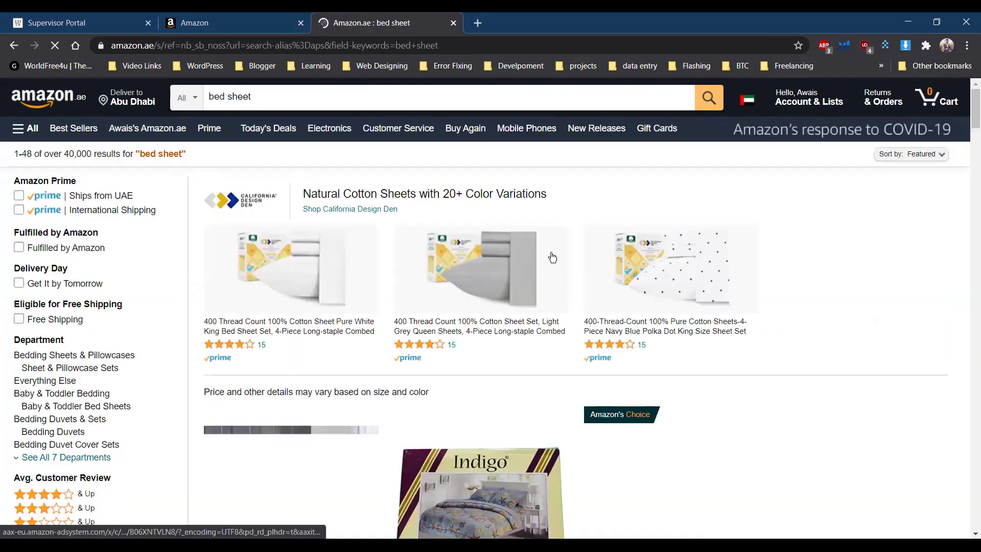
# Step: Open the Pizuna 400 Thread Count Cotton King Fitted Sheet White product from the search results
pyautogui.scroll(-3, 552, 257)
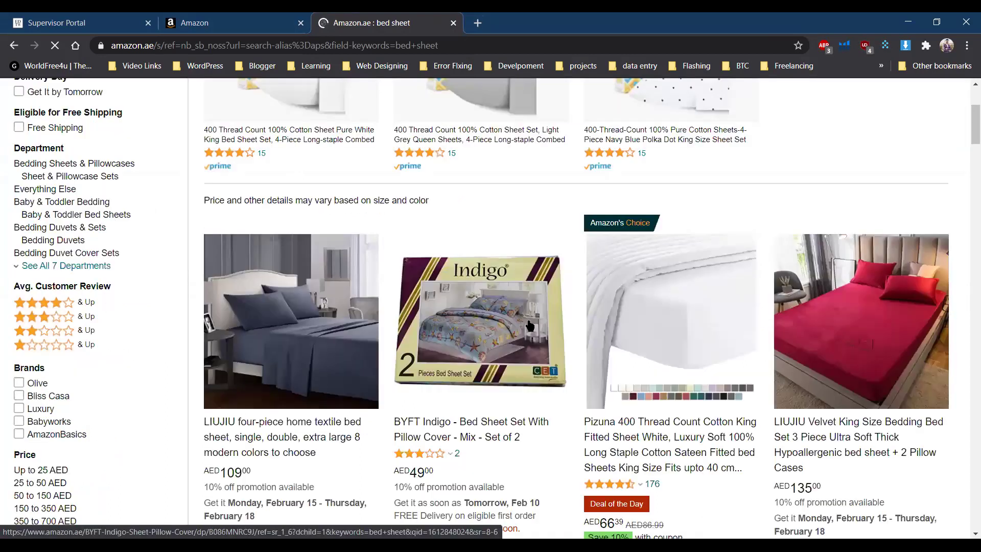
pyautogui.scroll(-3, 562, 325)
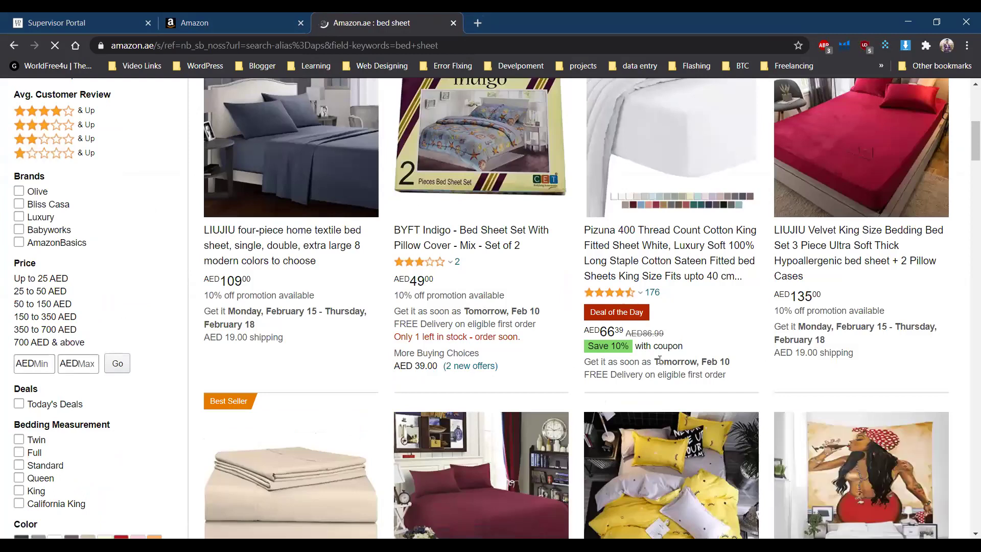
pyautogui.scroll(1, 671, 277)
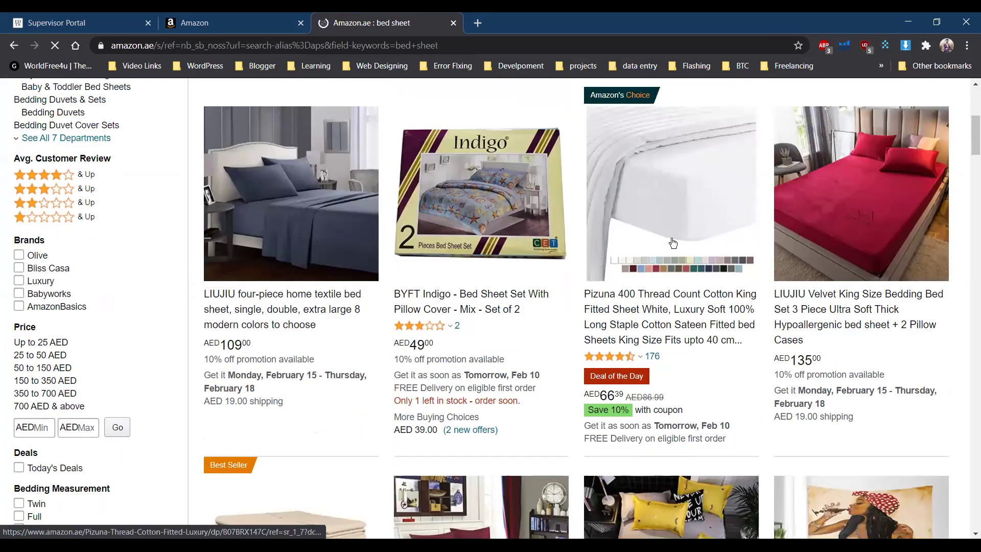
pyautogui.click(672, 243)
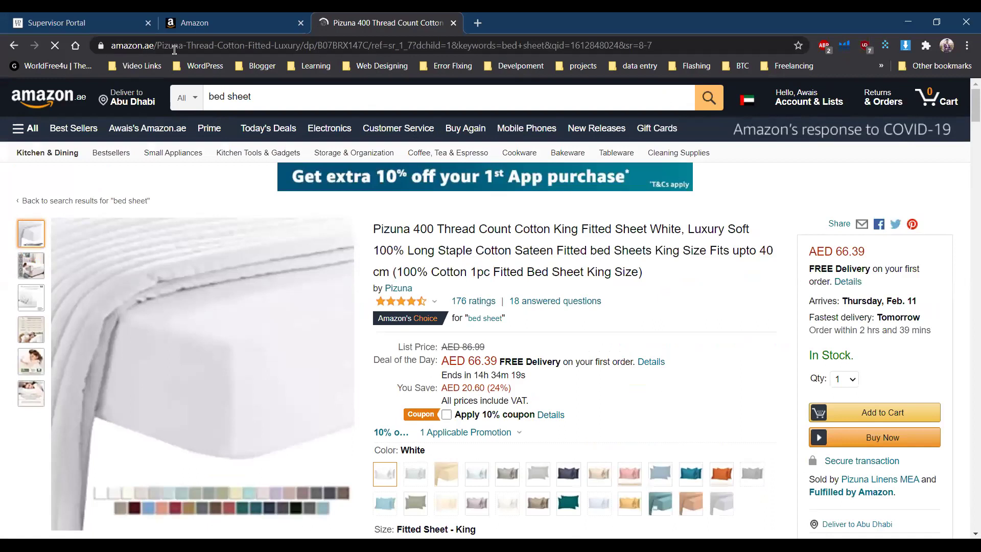
# Step: Highlight the ASIN B07BRX147C within the product page's web address
pyautogui.click(322, 47)
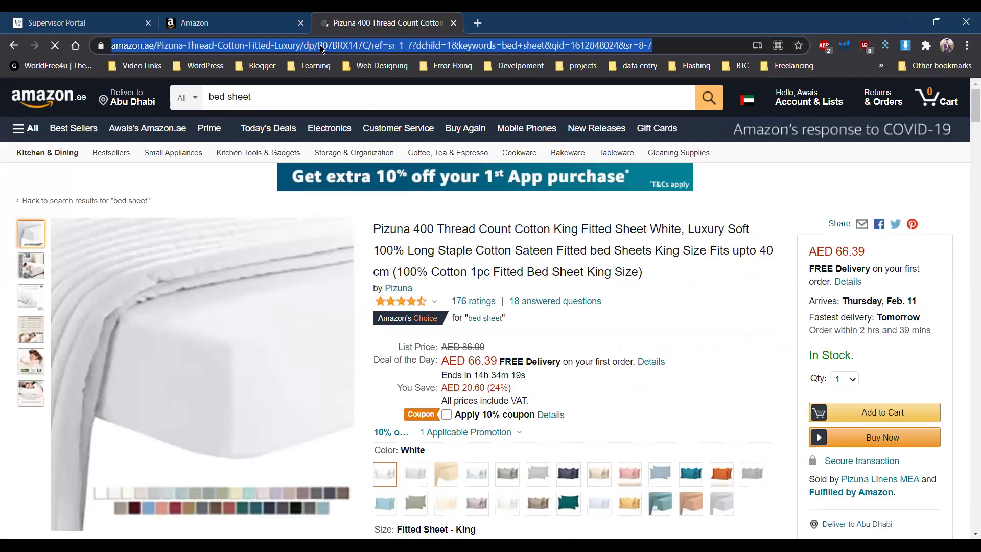
pyautogui.click(327, 46)
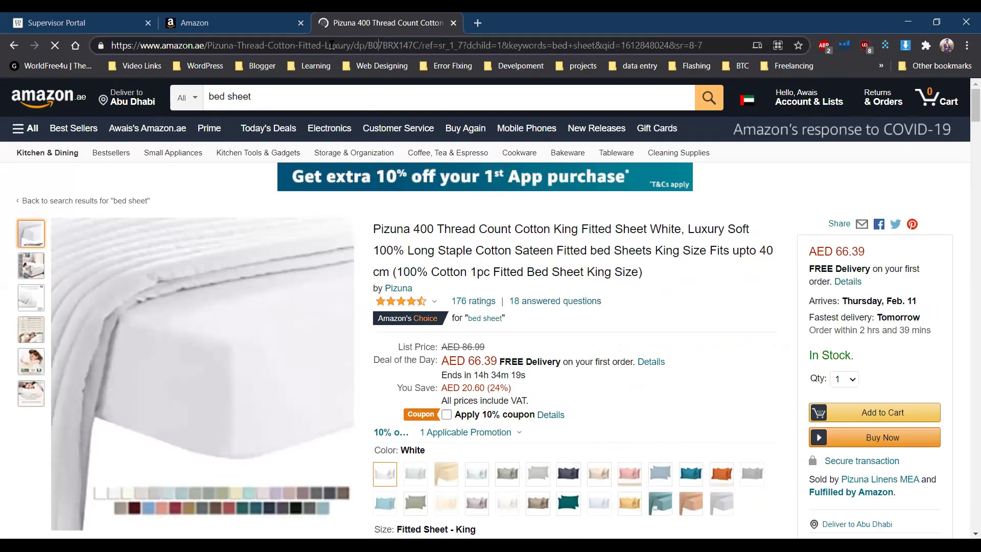
pyautogui.doubleClick(380, 44)
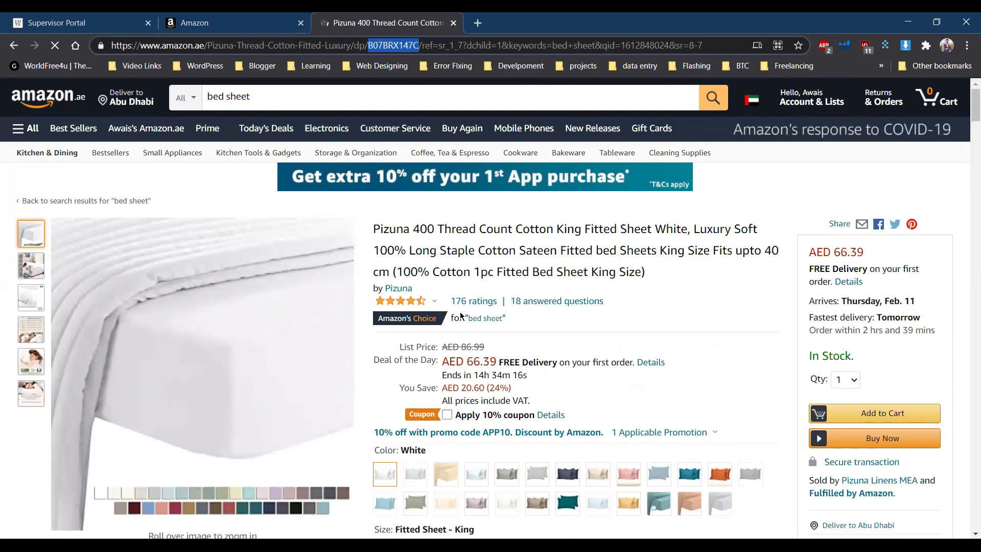
# Step: Look through the product page's details, description and reviews, and find the ASIN under Additional Information
pyautogui.scroll(-7, 461, 315)
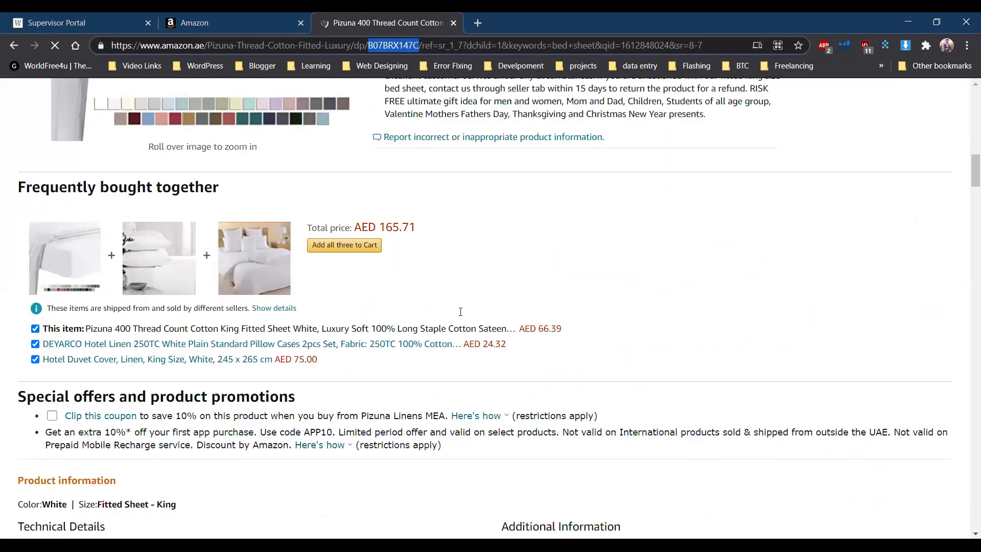
pyautogui.scroll(-12, 460, 311)
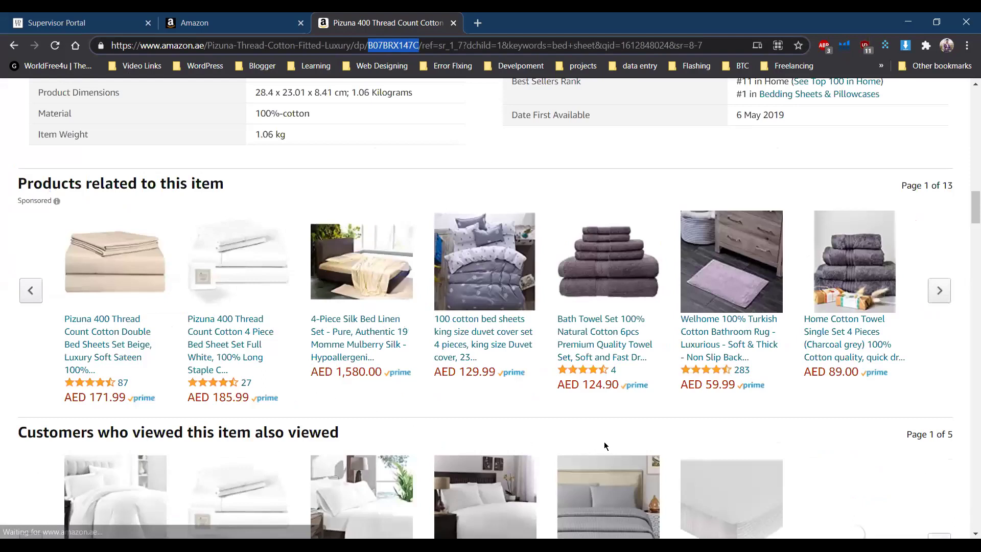
pyautogui.scroll(5, 604, 442)
pyautogui.scroll(-1, 313, 398)
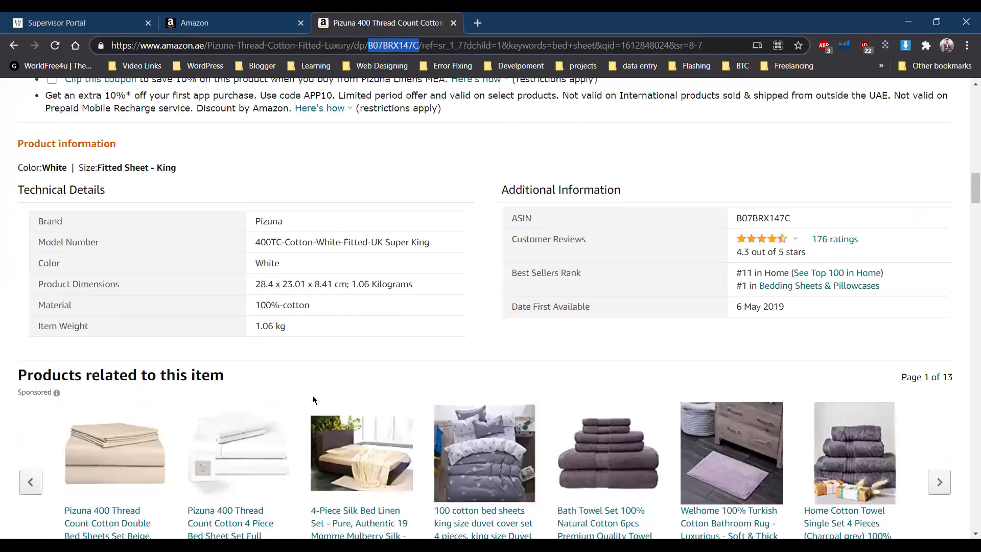
pyautogui.scroll(-15, 313, 400)
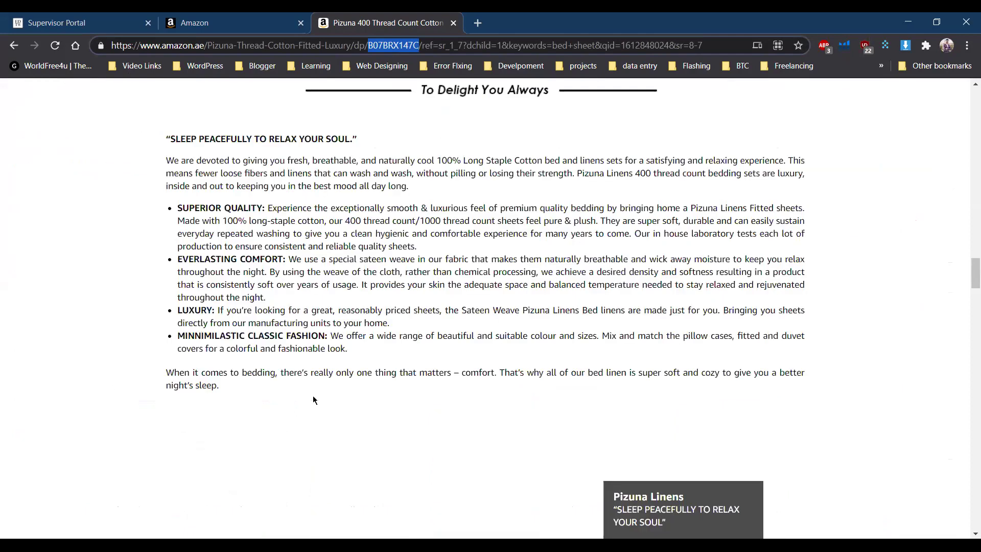
pyautogui.scroll(-10, 314, 400)
pyautogui.scroll(-8, 966, 409)
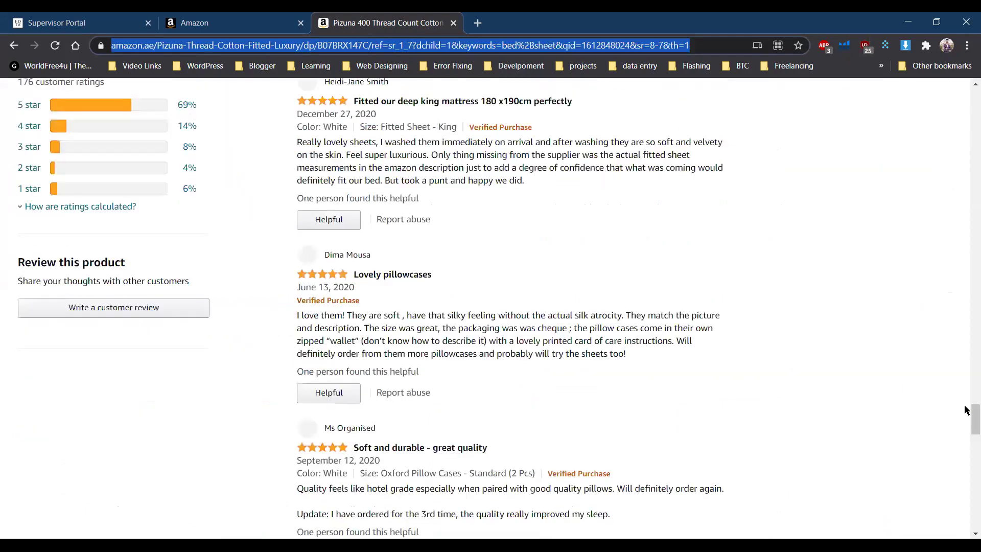
pyautogui.scroll(20, 965, 172)
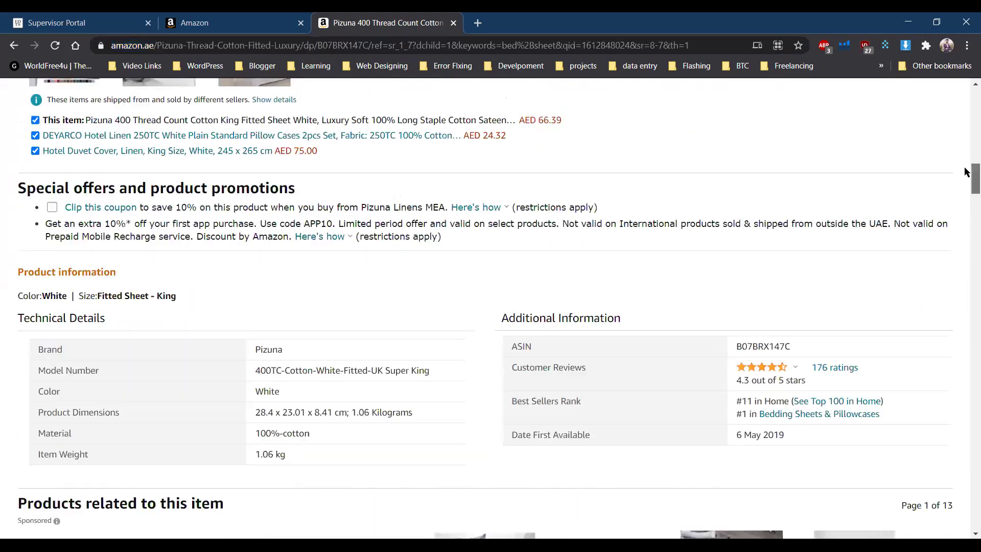
pyautogui.scroll(1, 760, 354)
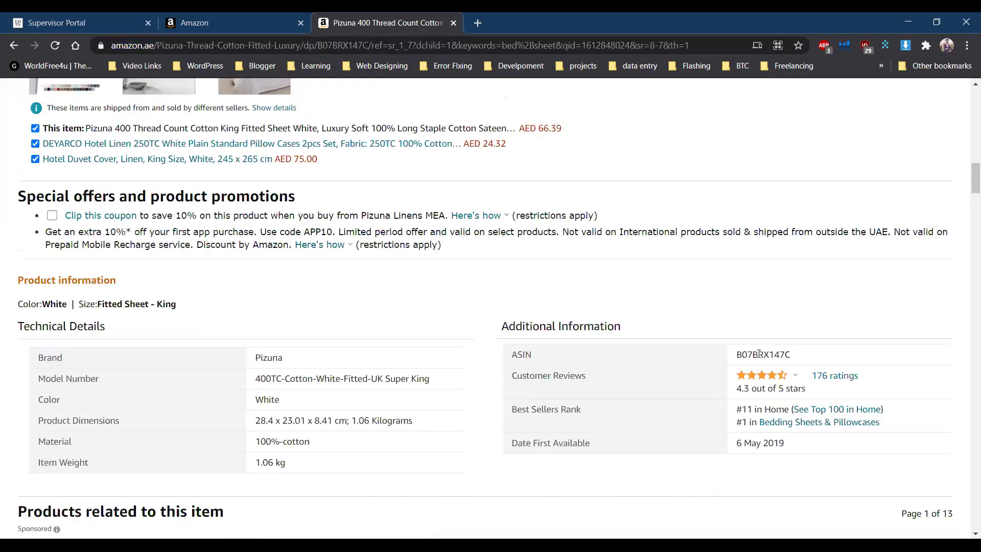
# Step: Copy the ASIN B07BRX147C from the product page's web address
pyautogui.click(343, 45)
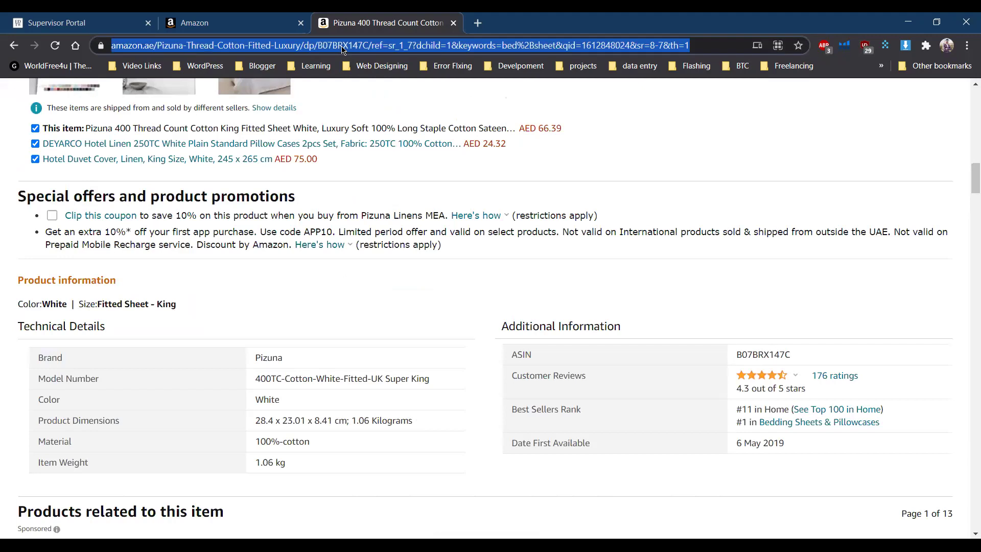
pyautogui.click(327, 45)
pyautogui.doubleClick(386, 46)
pyautogui.hotkey('ctrl', 'c')
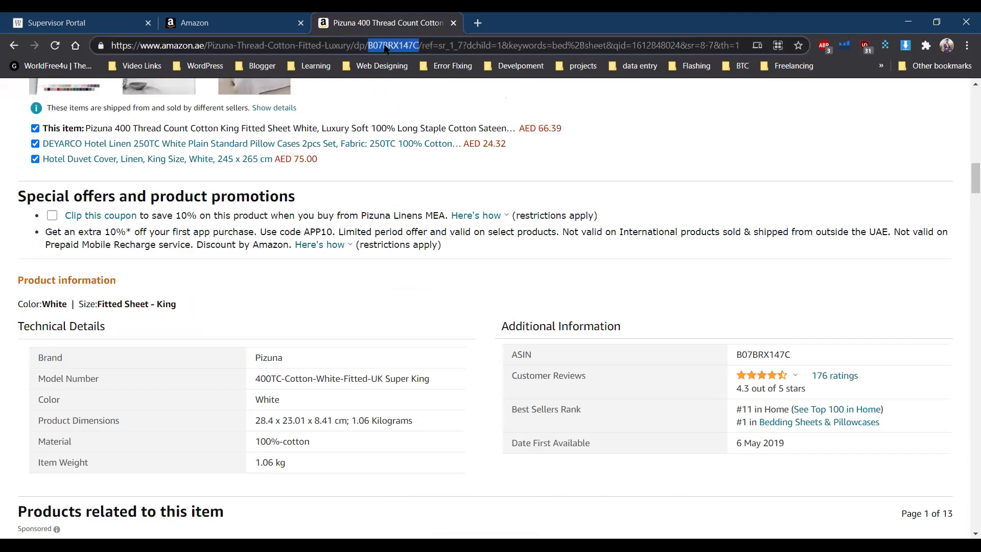
# Step: Return to the Seller Central product search and search Amazon's catalog for the copied ASIN B07BRX147C
pyautogui.hotkey('alt', 'Tab')
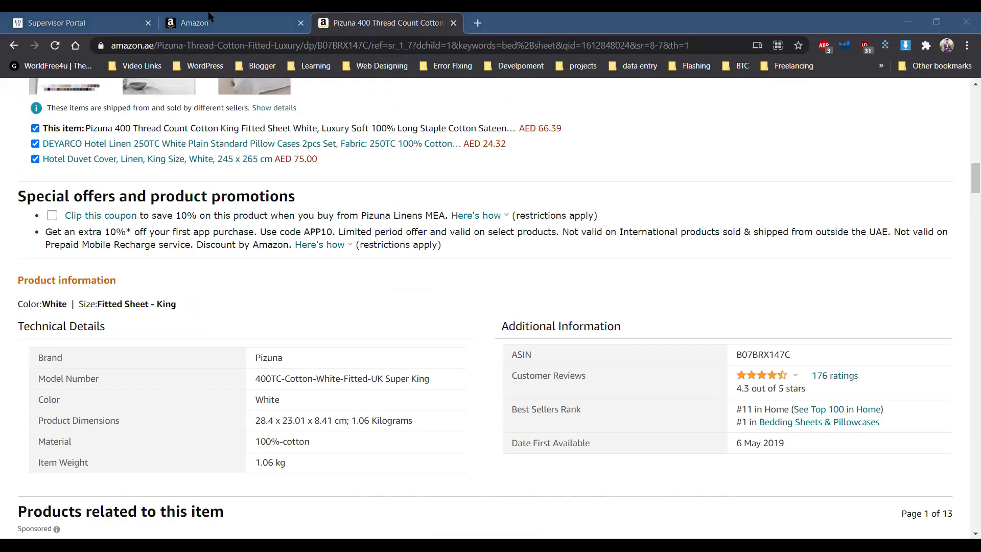
pyautogui.hotkey('ctrl', 'shift', 'Tab')
pyautogui.click(325, 412)
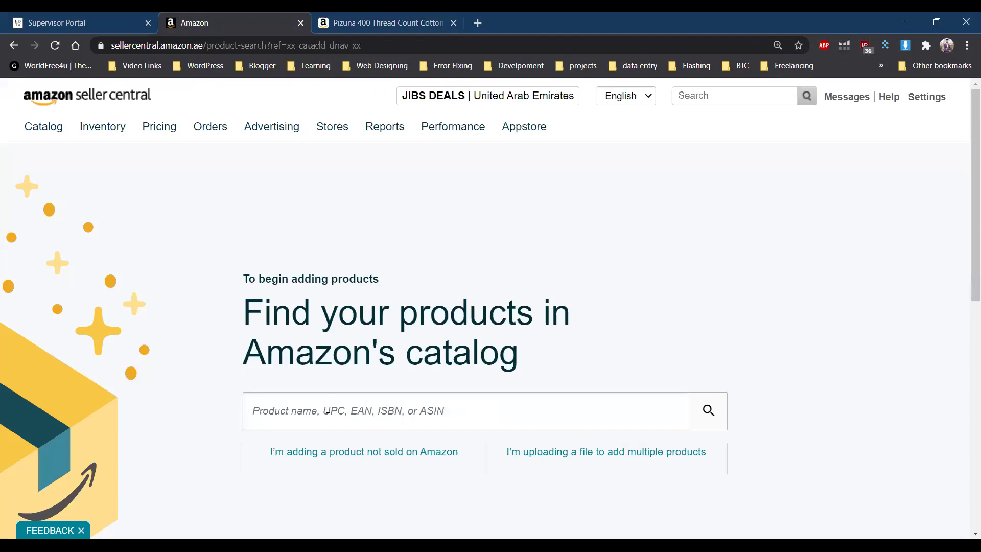
pyautogui.hotkey('ctrl', 'v')
pyautogui.click(709, 410)
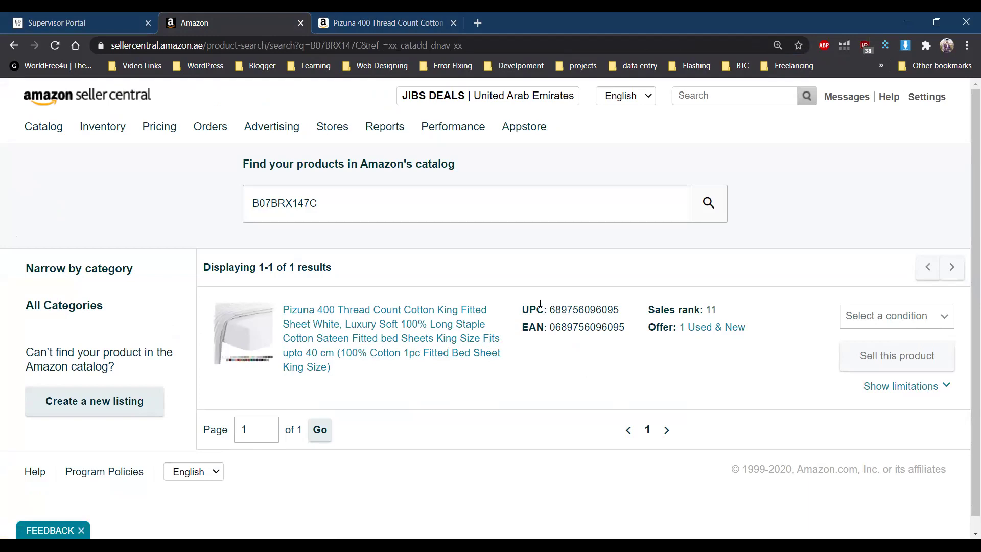
# Step: Highlight the UPC of the Pizuna fitted sheet in the search result and choose to sell this product
pyautogui.moveTo(547, 309); pyautogui.dragTo(584, 346)
pyautogui.click(557, 313)
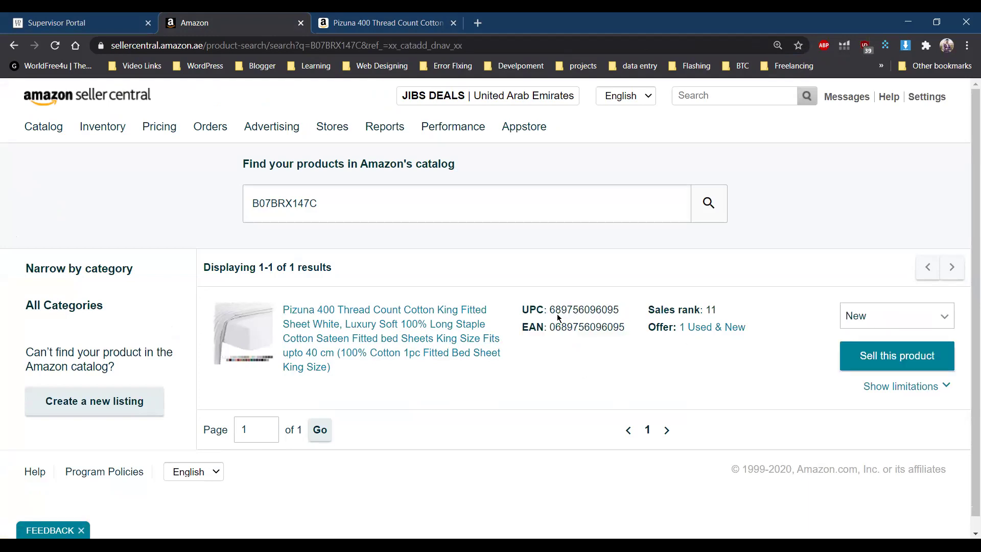
pyautogui.moveTo(549, 309); pyautogui.dragTo(622, 309)
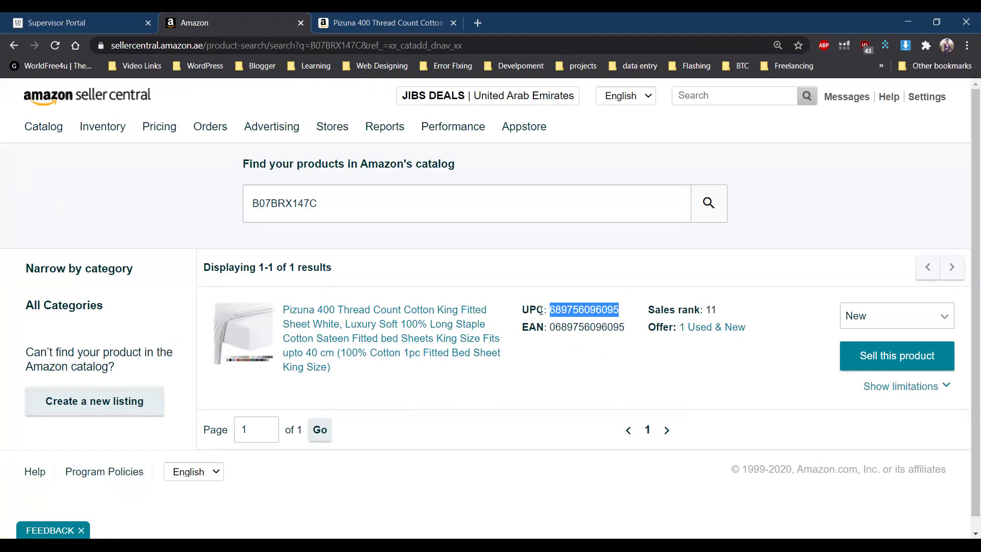
pyautogui.click(862, 366)
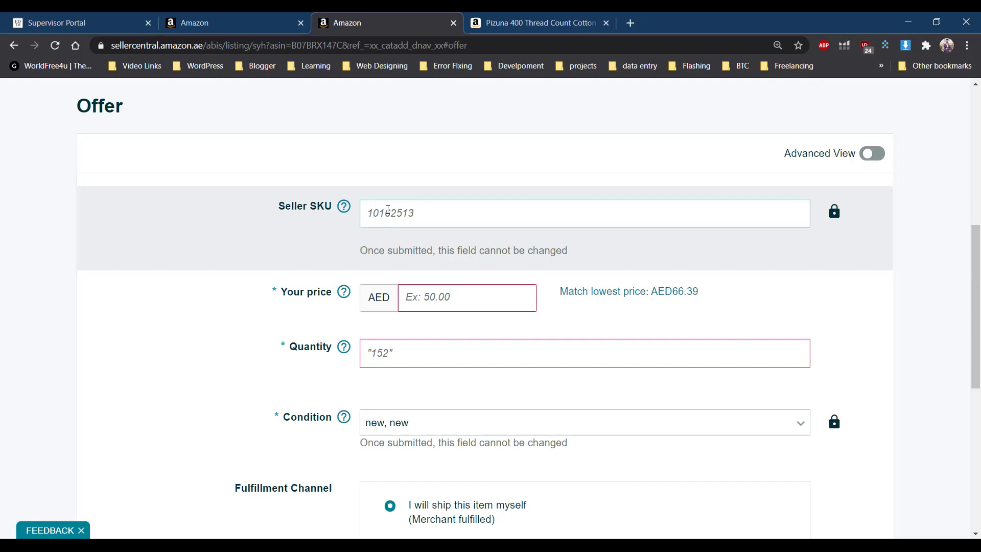
# Step: Highlight the fitted sheet's title on the listing page and look over the SKU, price and quantity fields of the offer
pyautogui.scroll(5, 388, 210)
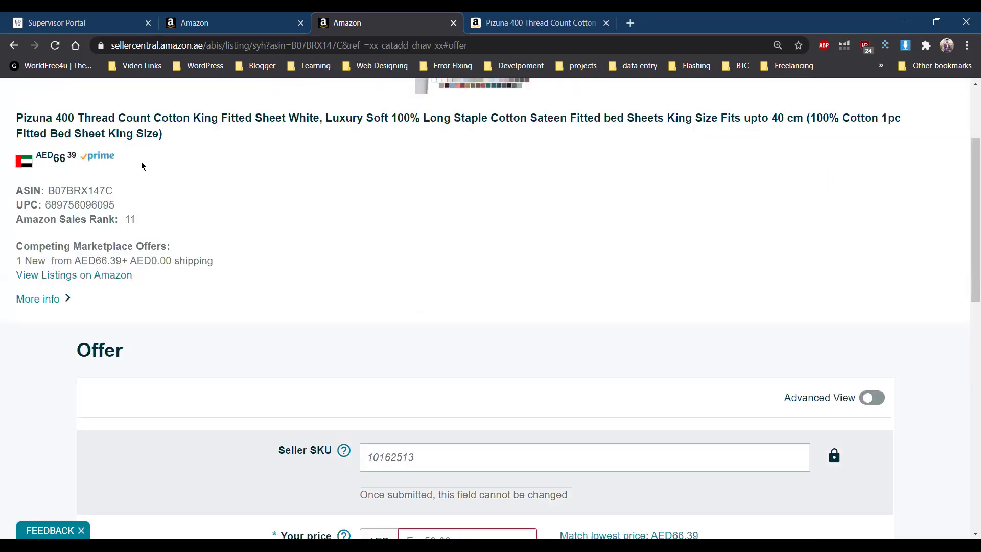
pyautogui.moveTo(15, 126); pyautogui.dragTo(166, 150)
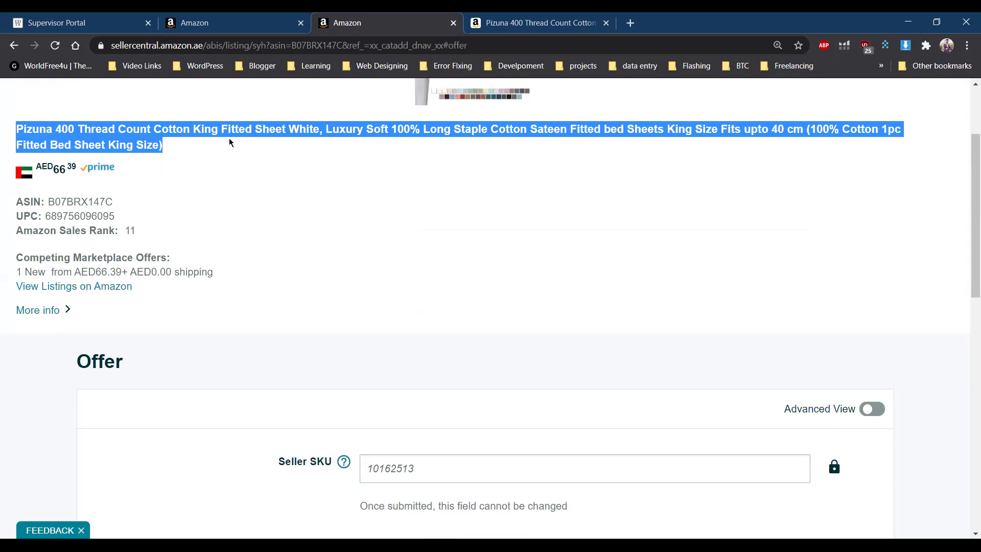
pyautogui.click(147, 131)
pyautogui.moveTo(16, 127); pyautogui.dragTo(163, 147)
pyautogui.click(165, 152)
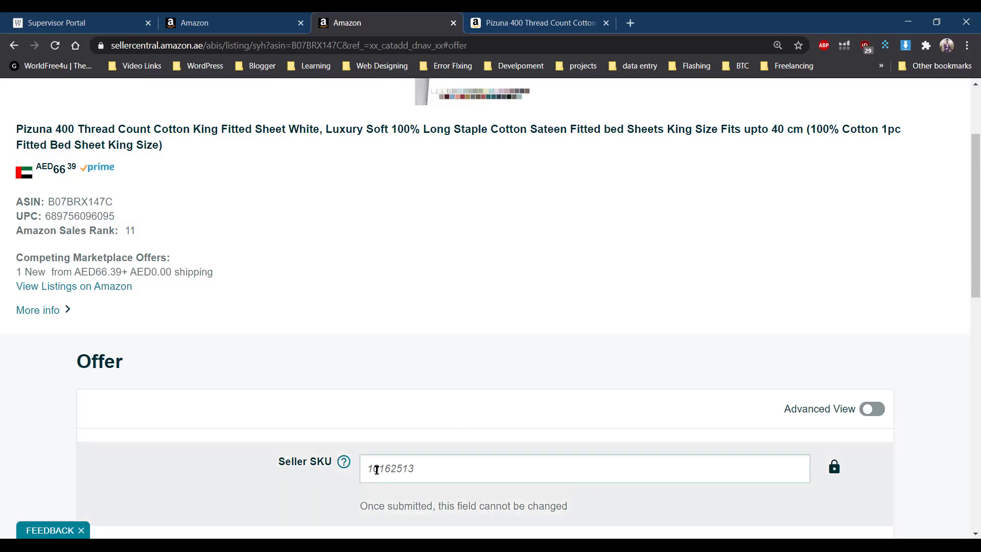
pyautogui.scroll(-3, 376, 469)
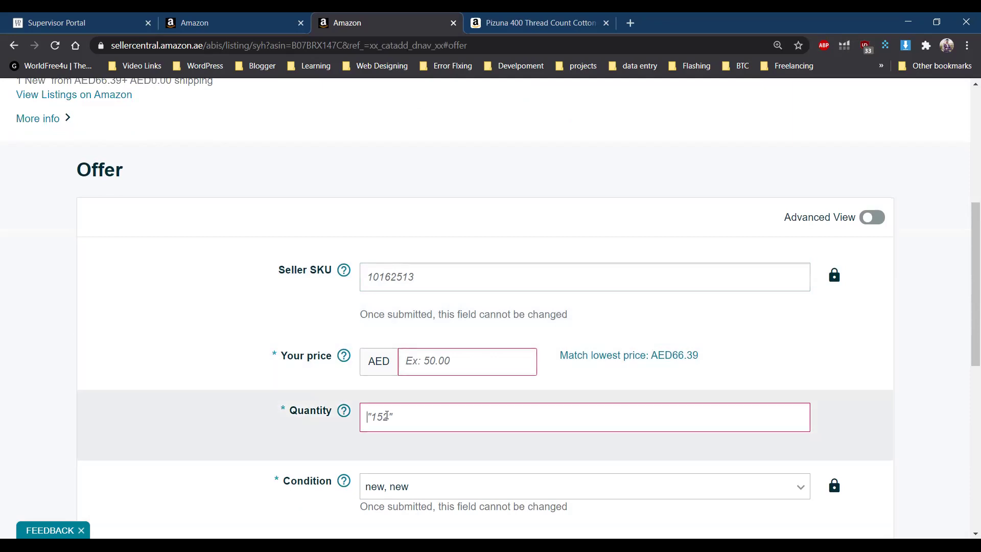
# Step: Look over the offer's condition and fulfillment channel choices and turn on Advanced View for the offer form
pyautogui.scroll(-2, 388, 418)
pyautogui.scroll(-1, 328, 335)
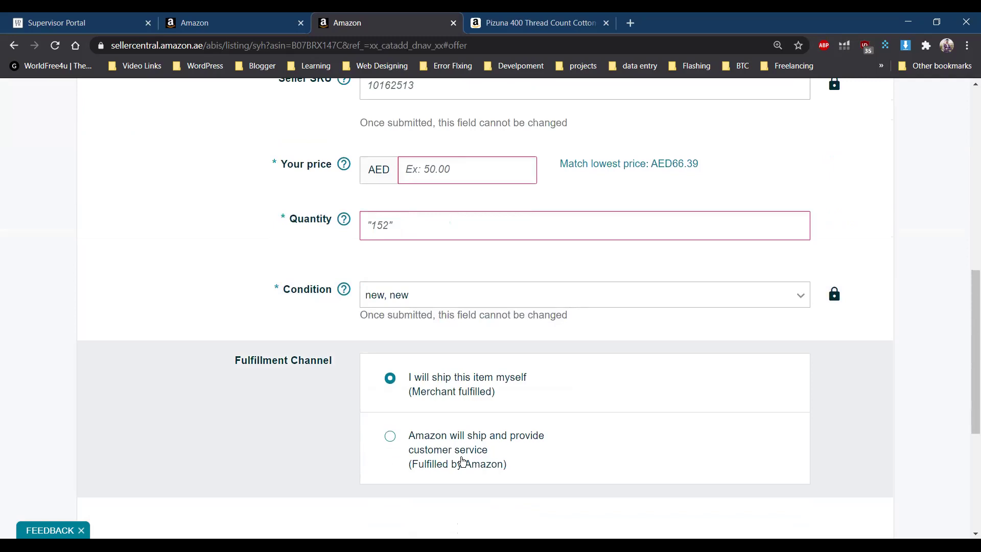
pyautogui.scroll(-3, 462, 461)
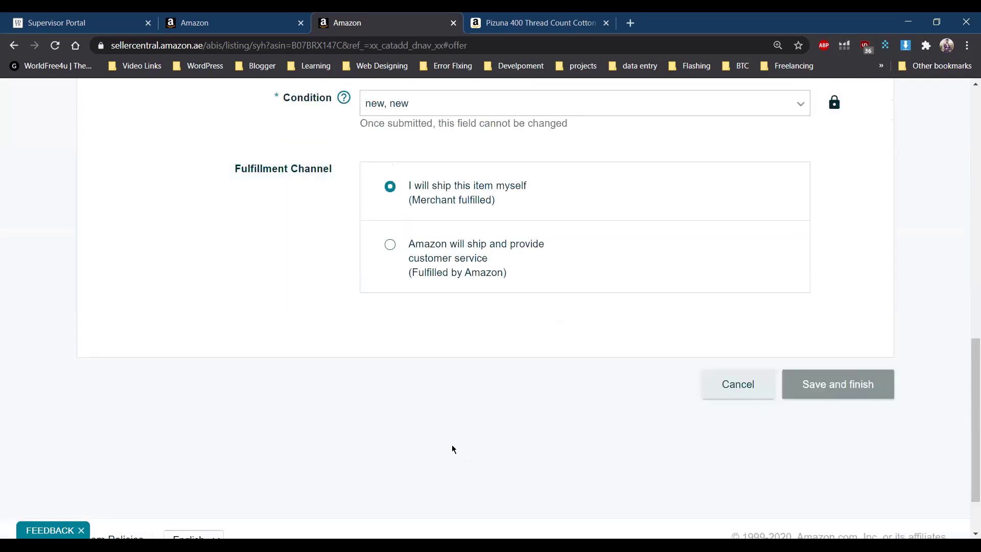
pyautogui.scroll(10, 452, 449)
pyautogui.scroll(-1, 452, 449)
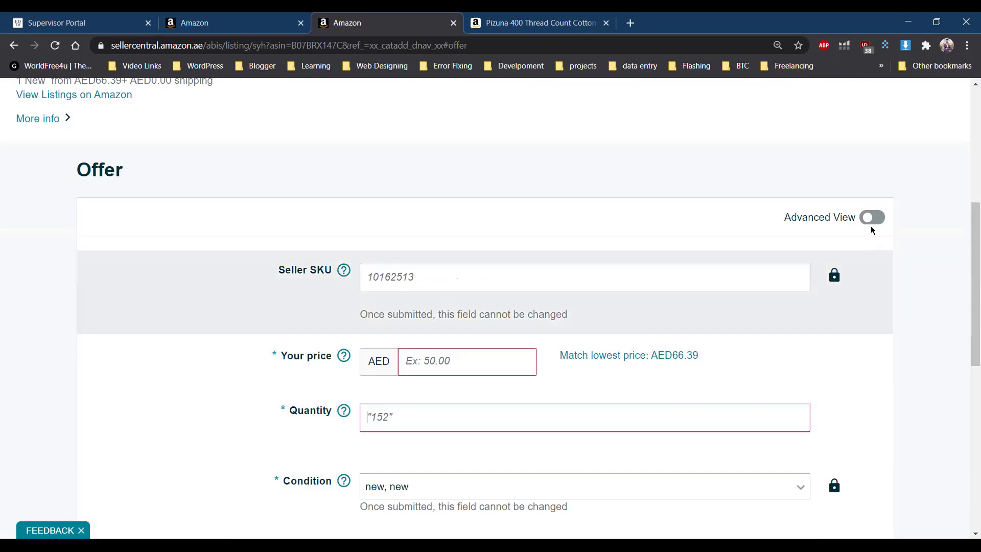
pyautogui.click(654, 305)
pyautogui.click(874, 219)
# Step: Highlight the price, sale price, sale date and recommended retail price fields of the advanced offer form and look them over
pyautogui.scroll(-4, 610, 336)
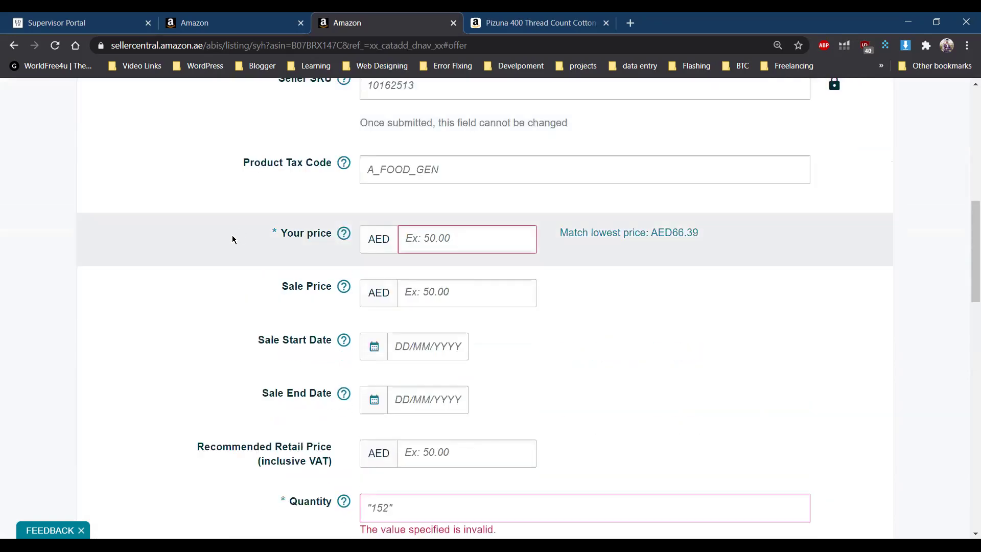
pyautogui.moveTo(235, 237); pyautogui.dragTo(580, 435)
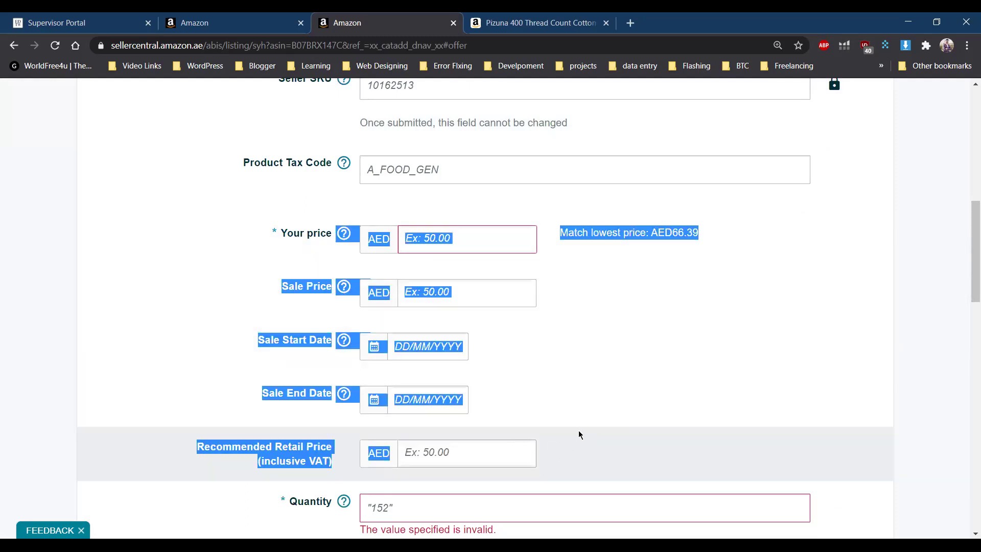
pyautogui.click(581, 433)
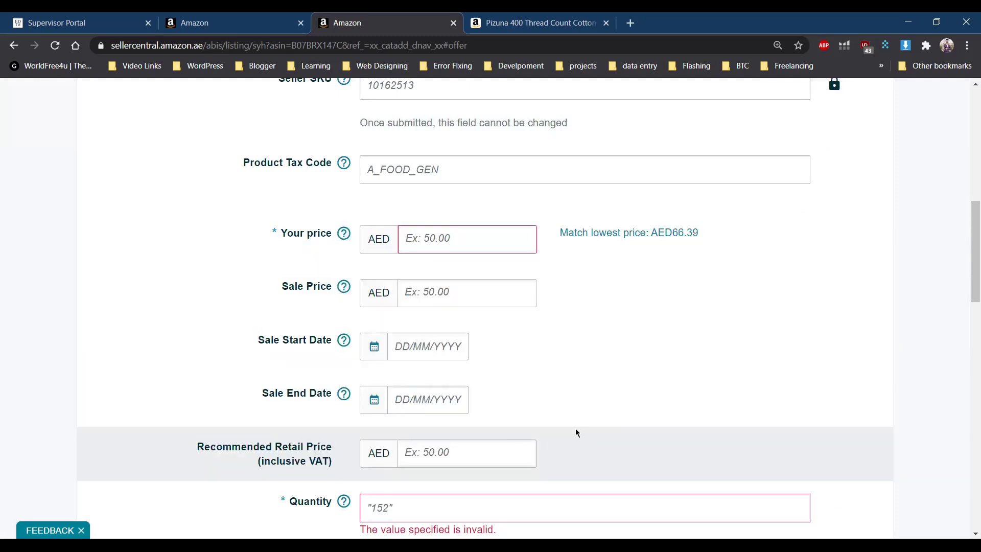
pyautogui.scroll(8, 576, 432)
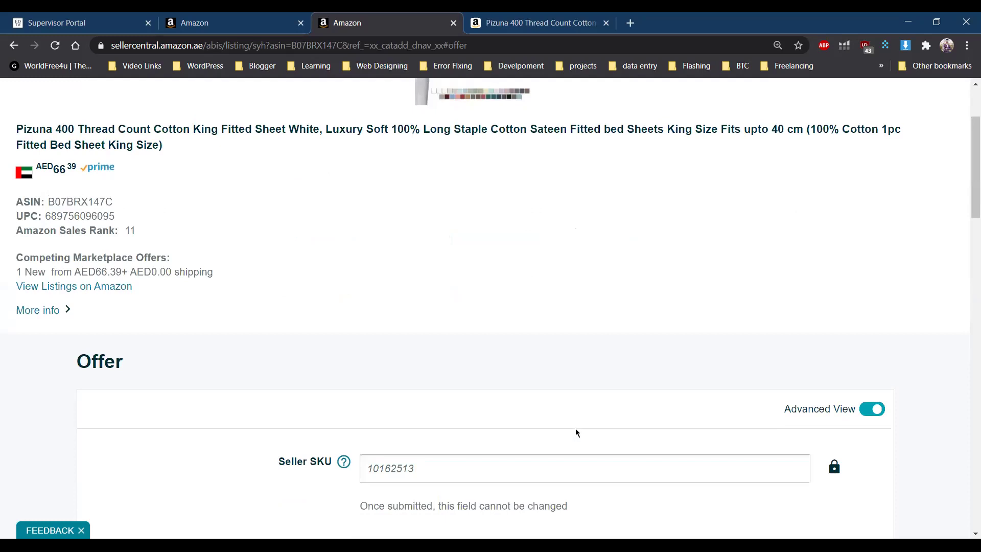
pyautogui.scroll(-4, 576, 432)
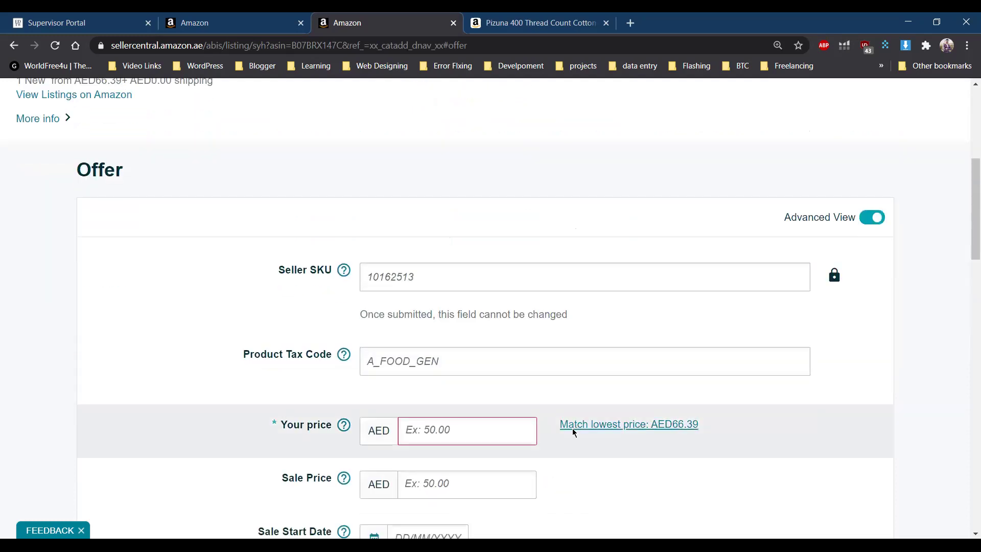
pyautogui.scroll(-4, 573, 432)
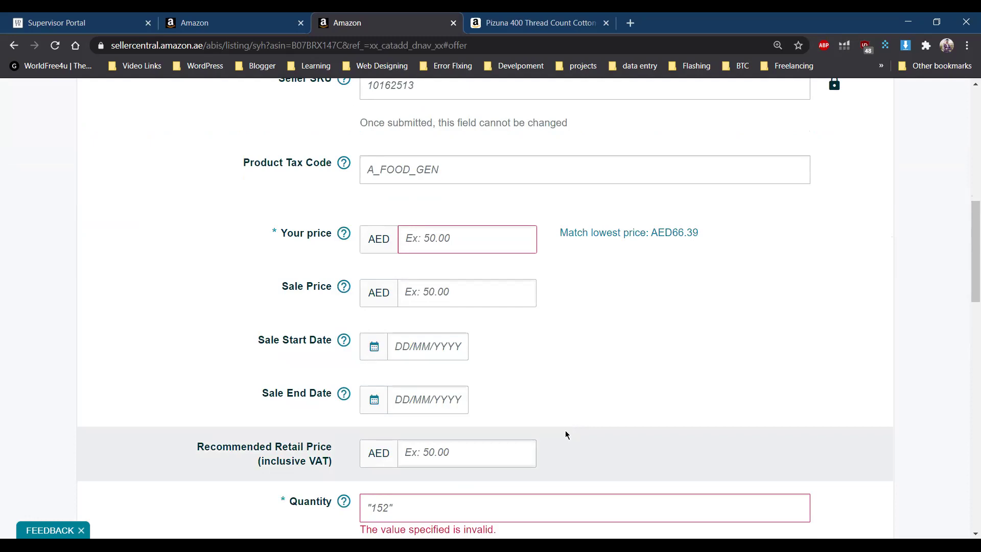
# Step: Examine the remaining advanced offer fields, including condition note, max order quantity, handling time, gift options, selling and restock dates, and fulfillment channel
pyautogui.scroll(-10, 550, 436)
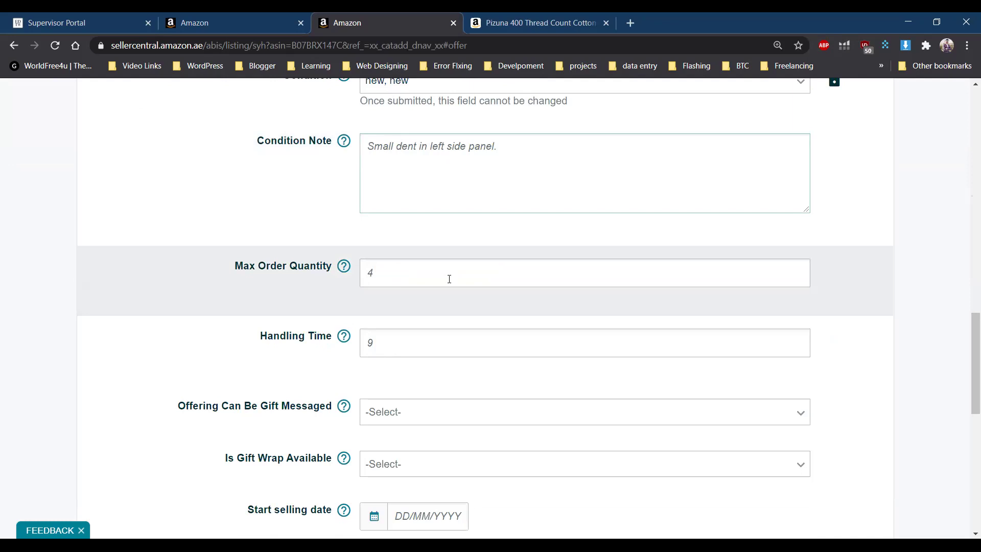
pyautogui.scroll(-1, 449, 279)
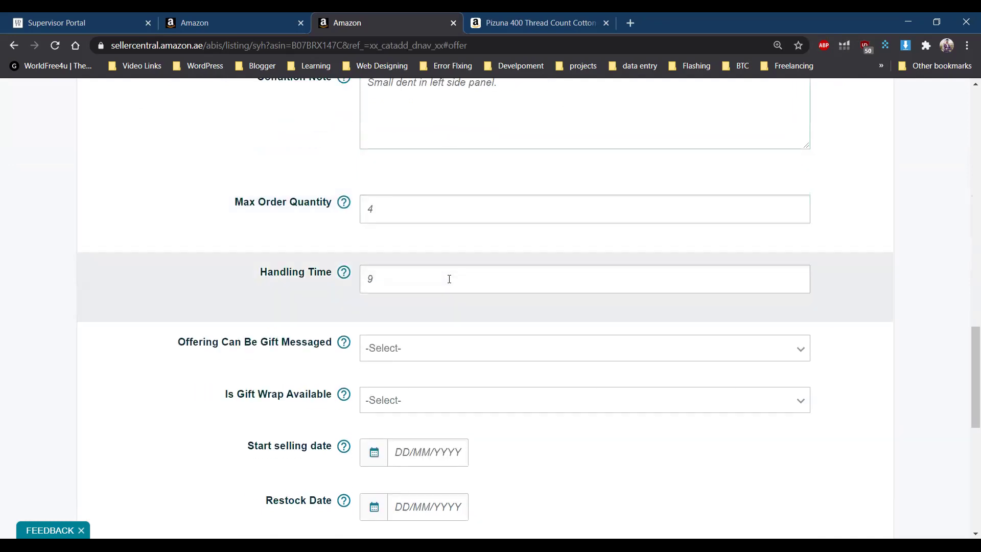
pyautogui.scroll(9, 449, 279)
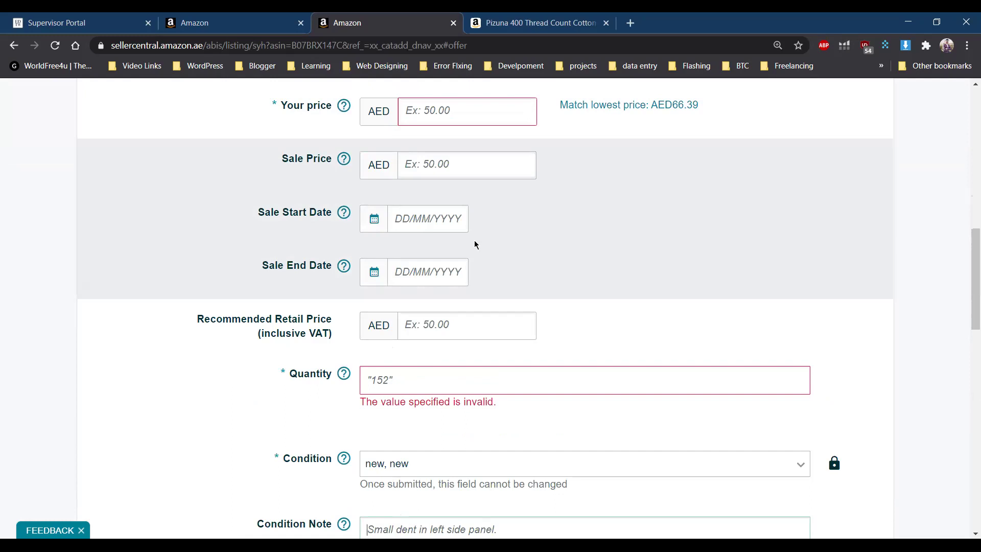
pyautogui.scroll(-5, 473, 244)
pyautogui.scroll(-5, 473, 245)
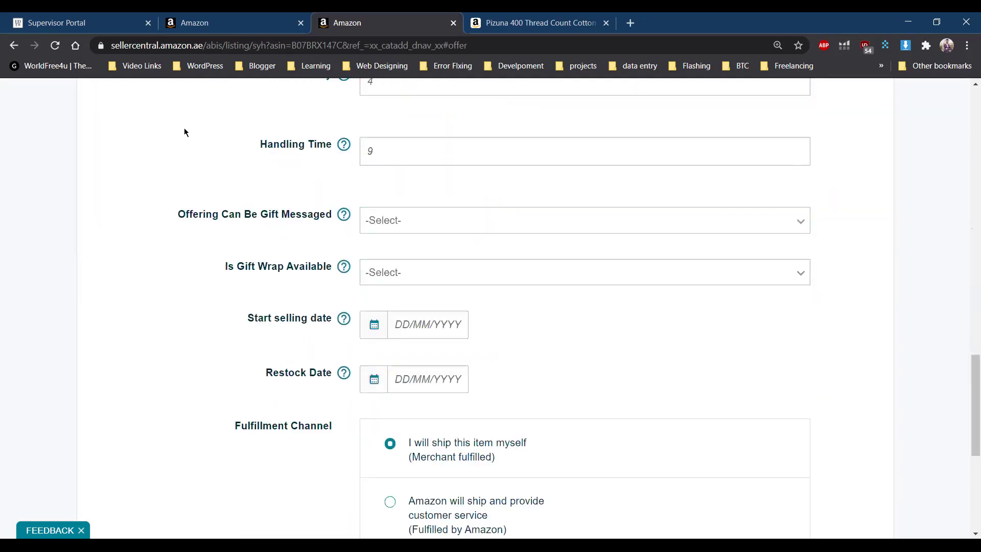
pyautogui.scroll(2, 184, 131)
pyautogui.scroll(-1, 545, 243)
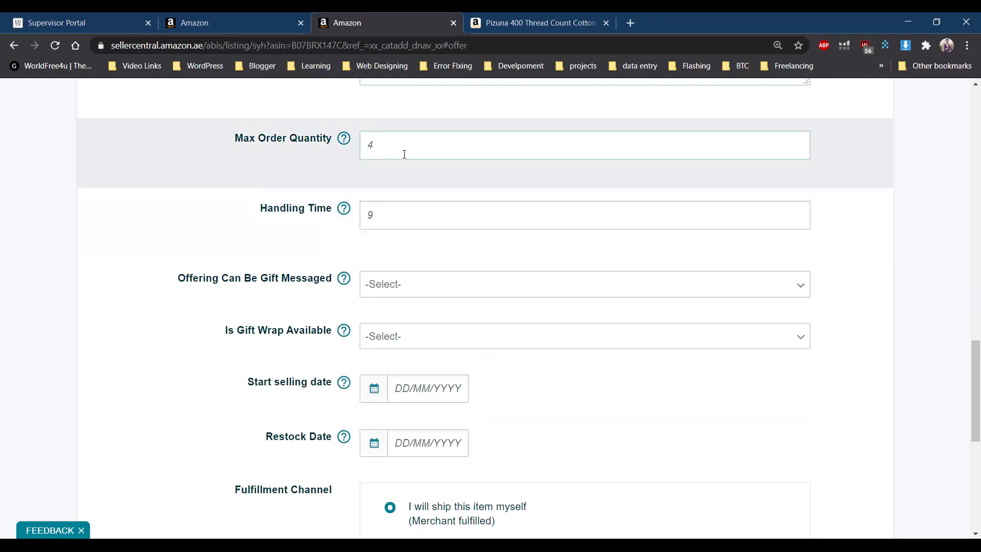
pyautogui.click(388, 383)
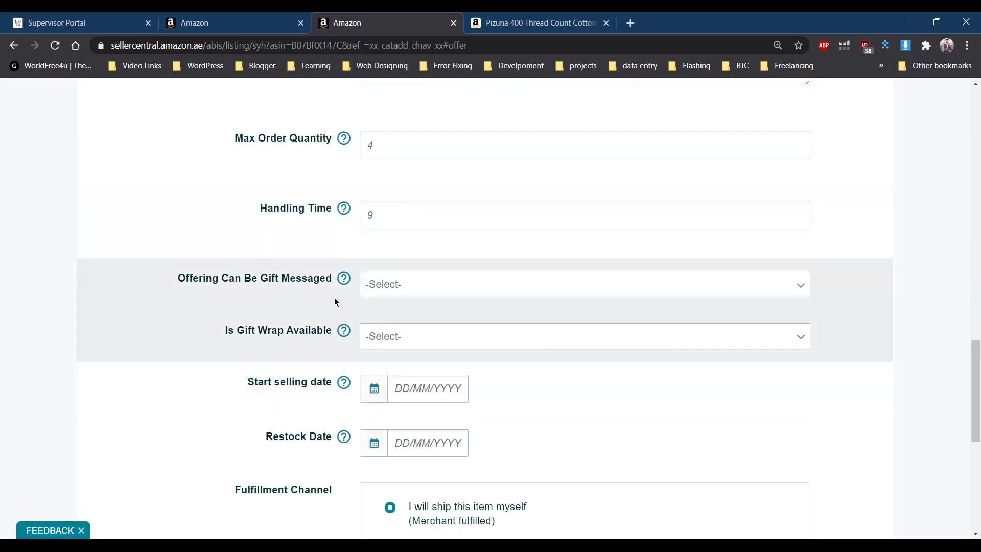
pyautogui.scroll(-2, 351, 292)
pyautogui.scroll(10, 351, 292)
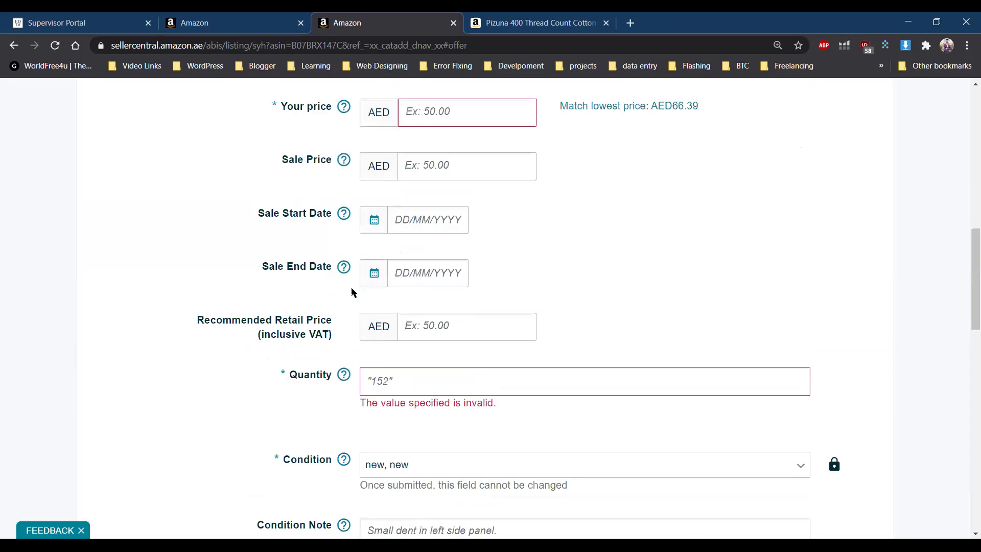
pyautogui.scroll(-10, 612, 326)
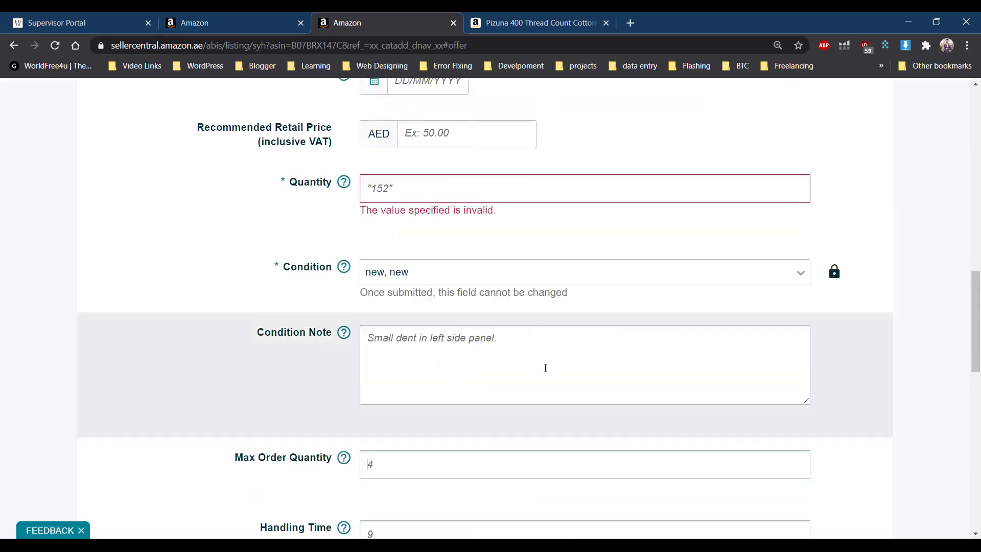
pyautogui.scroll(-7, 545, 368)
pyautogui.scroll(7, 545, 373)
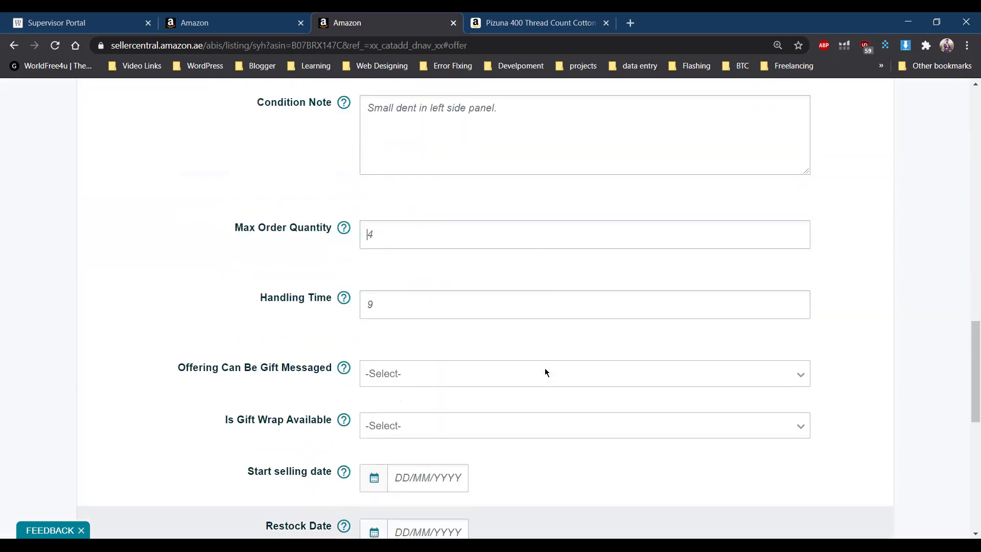
pyautogui.scroll(13, 544, 373)
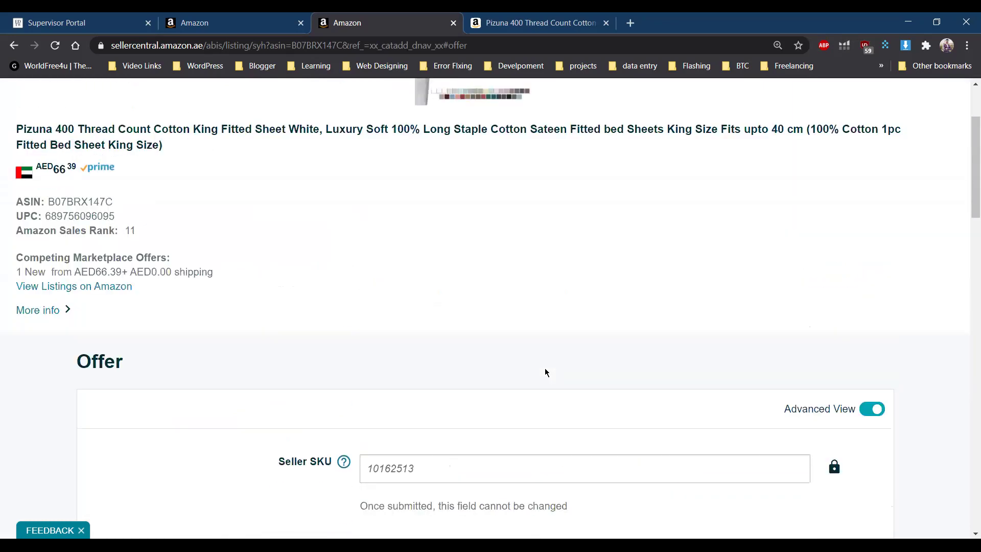
pyautogui.scroll(1, 546, 372)
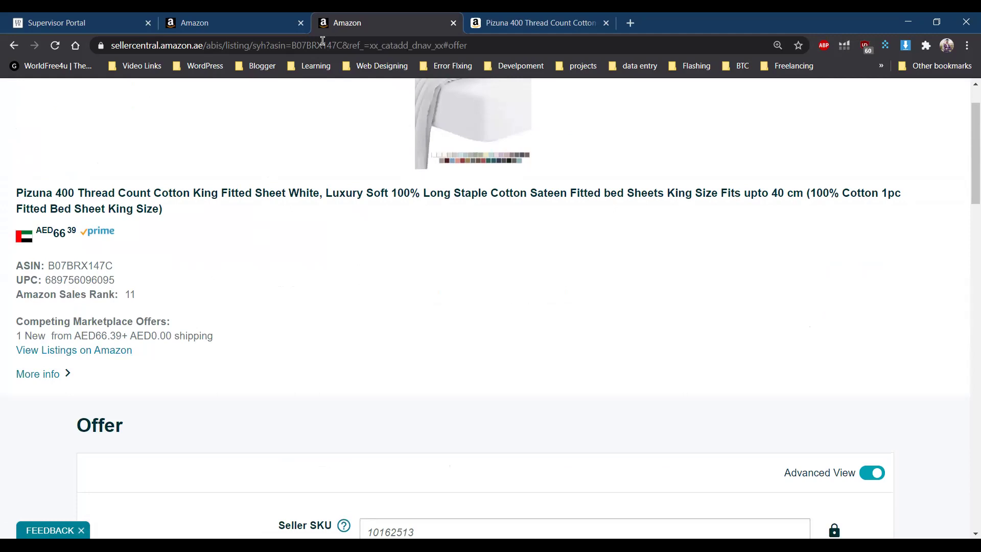
# Step: Close the fitted sheet's listing page, go back to the empty catalog search and choose to add a product not sold on Amazon
pyautogui.hotkey('ctrl', 'w')
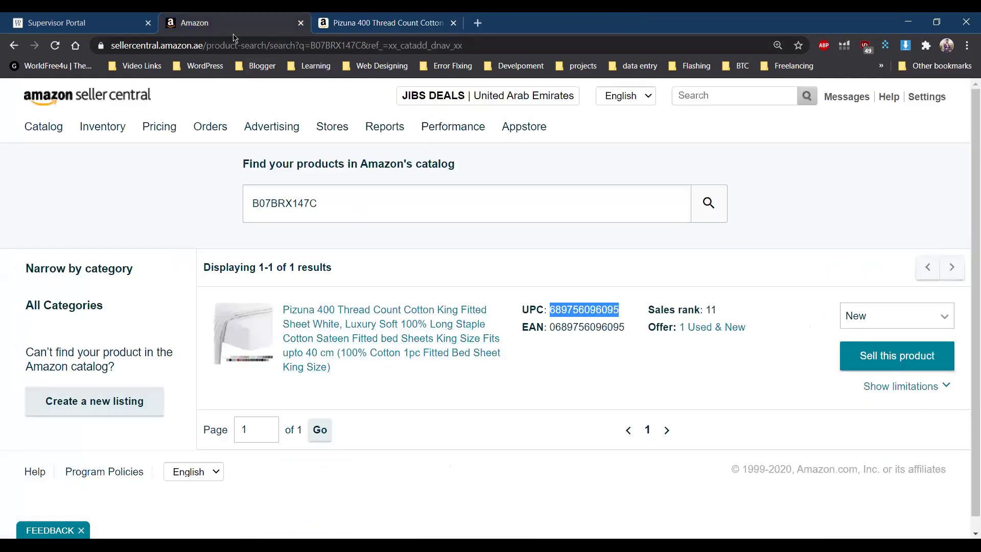
pyautogui.click(14, 45)
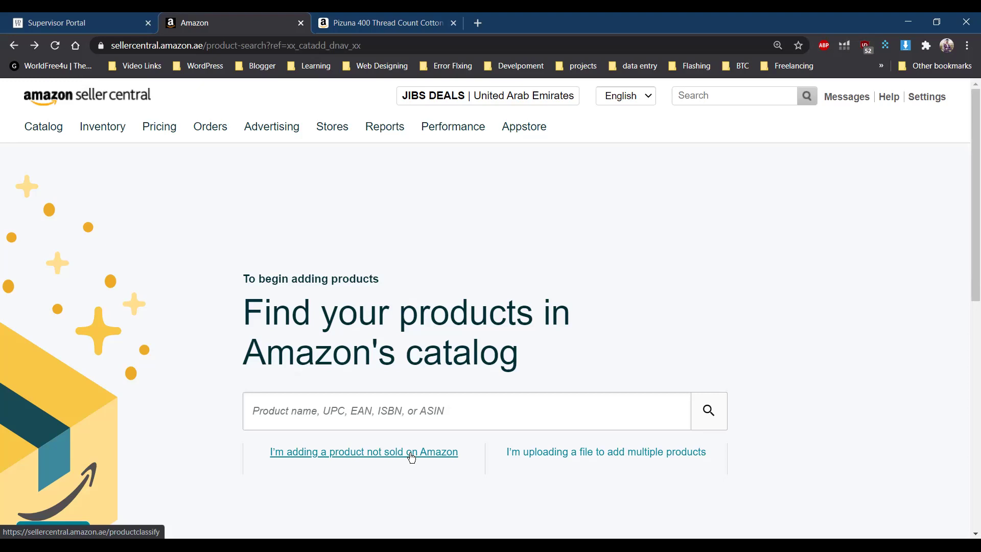
pyautogui.click(412, 457)
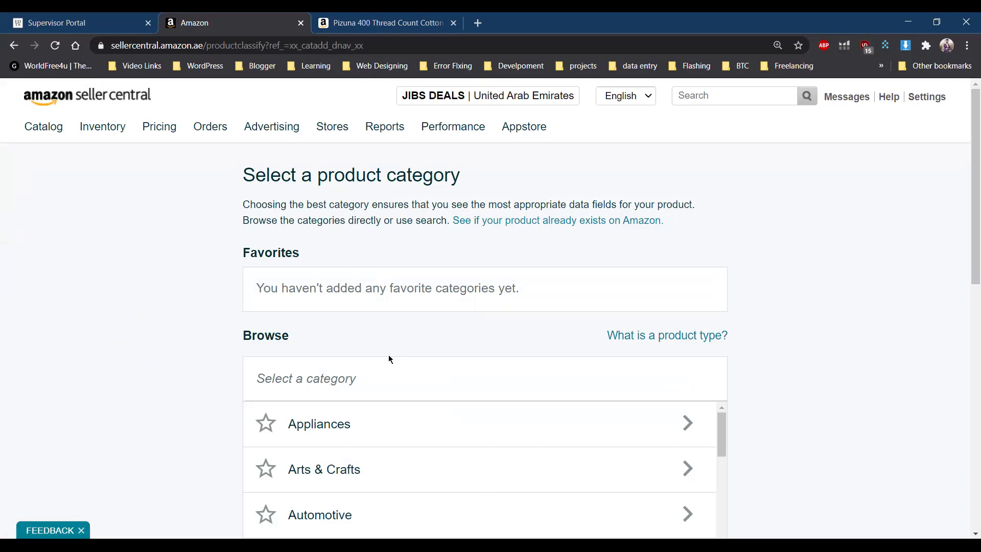
# Step: Browse the list of product categories and open Kitchen to look through its subcategories
pyautogui.scroll(-5, 389, 358)
pyautogui.scroll(-3, 461, 272)
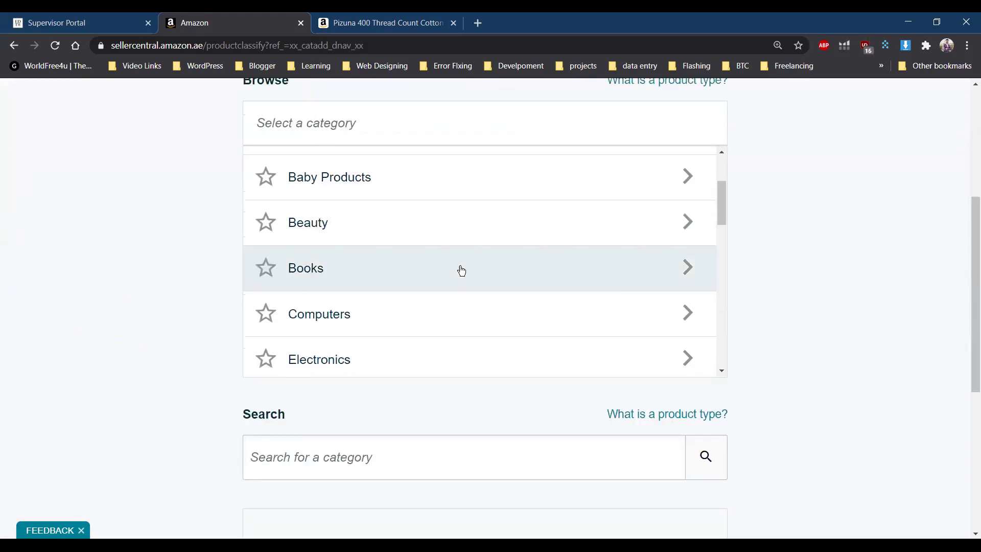
pyautogui.scroll(-3, 457, 271)
pyautogui.scroll(4, 451, 272)
pyautogui.scroll(-9, 451, 272)
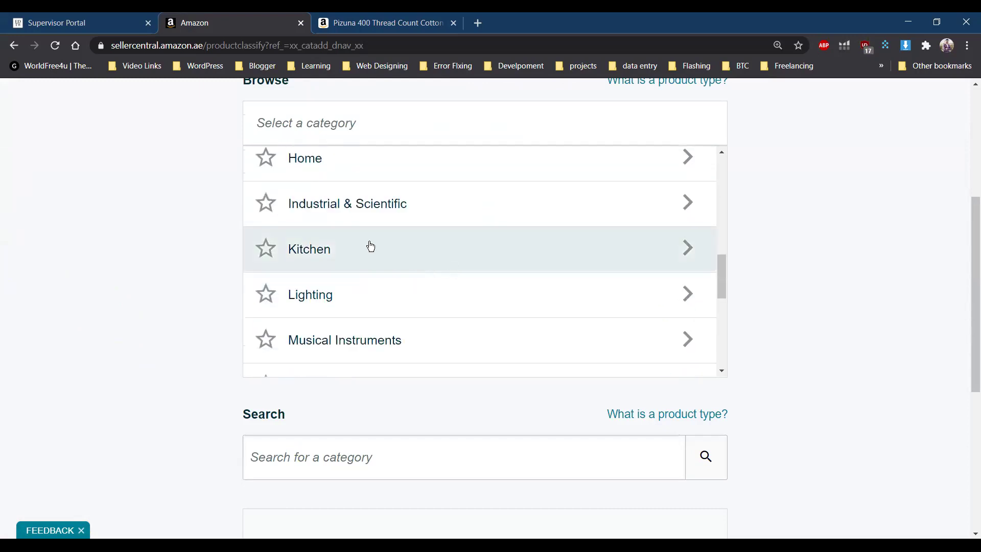
pyautogui.scroll(2, 369, 247)
pyautogui.scroll(4, 712, 322)
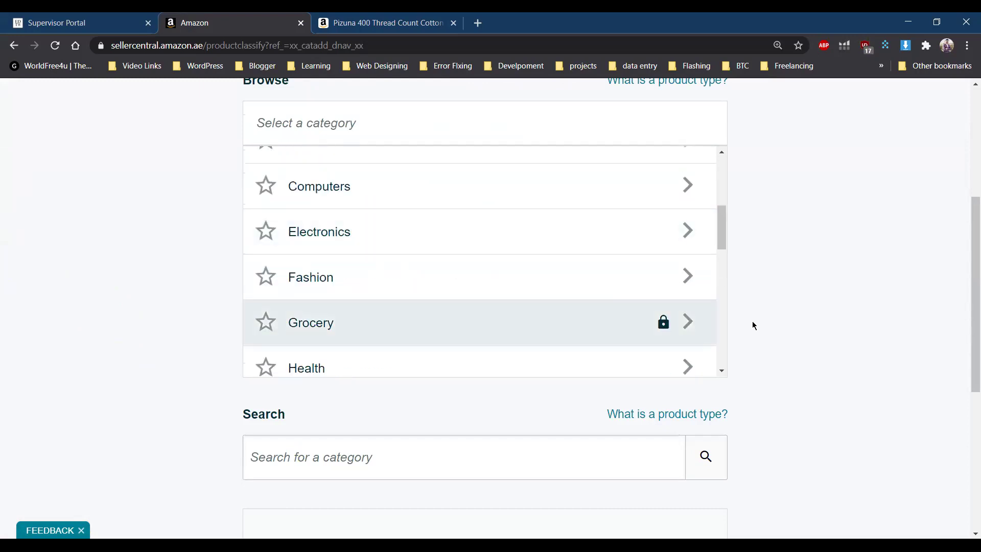
pyautogui.scroll(4, 752, 321)
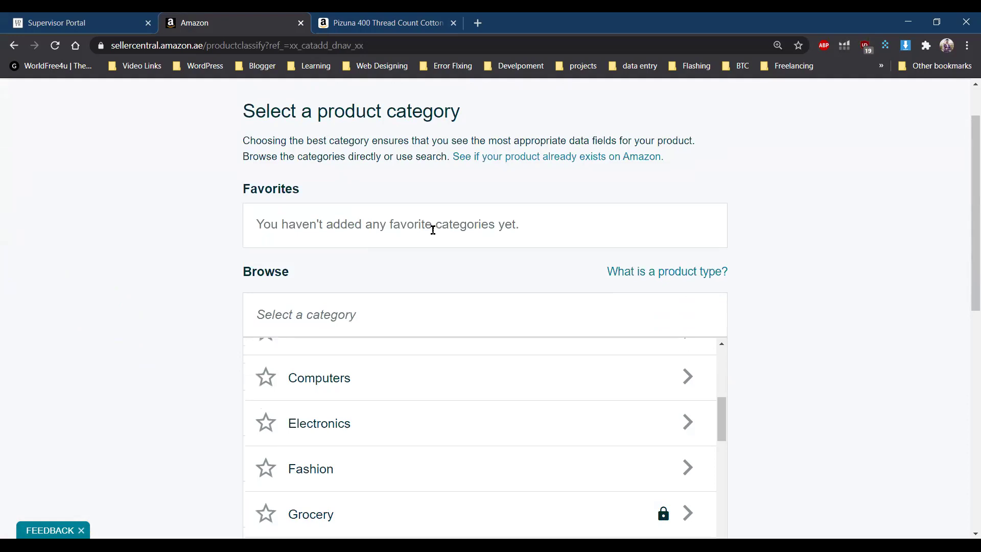
pyautogui.scroll(-3, 869, 294)
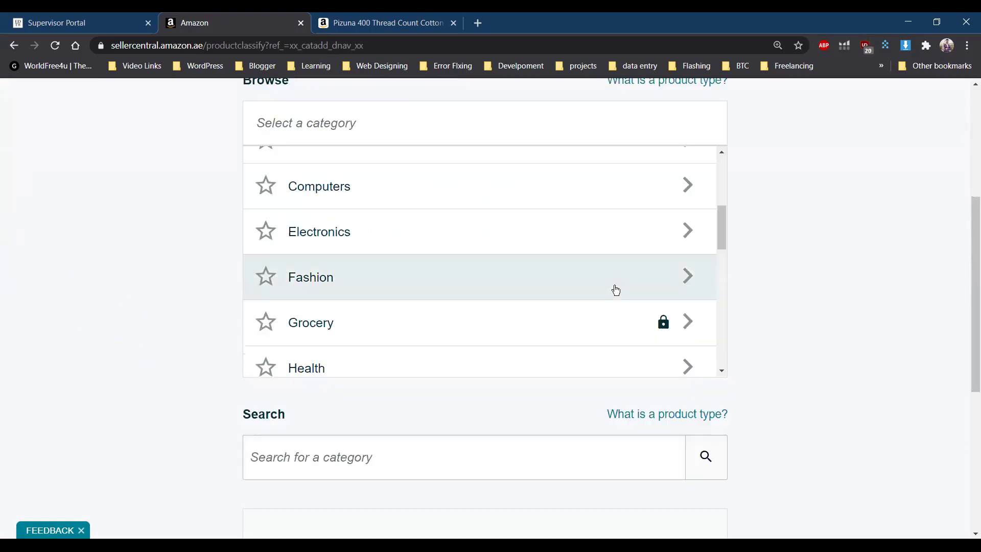
pyautogui.scroll(-4, 610, 289)
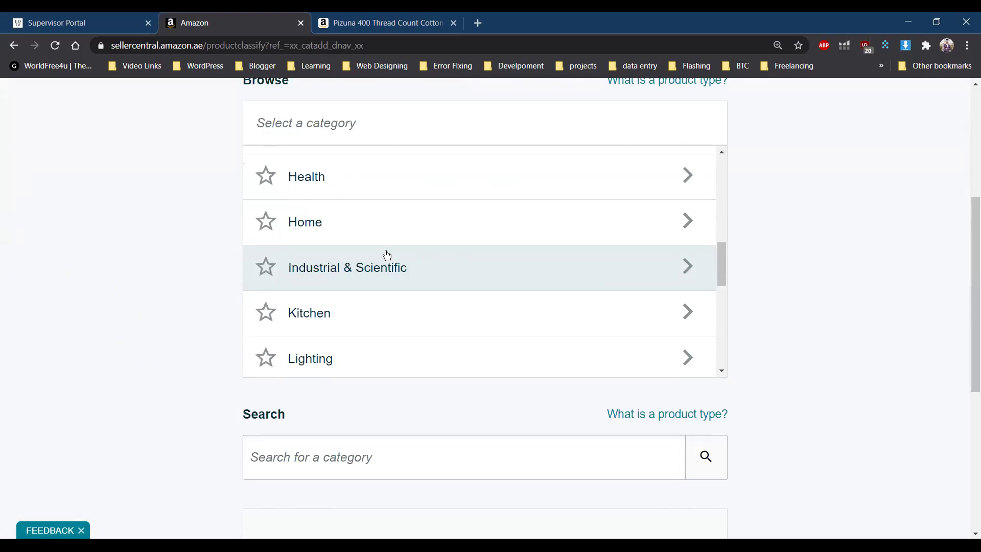
pyautogui.click(314, 305)
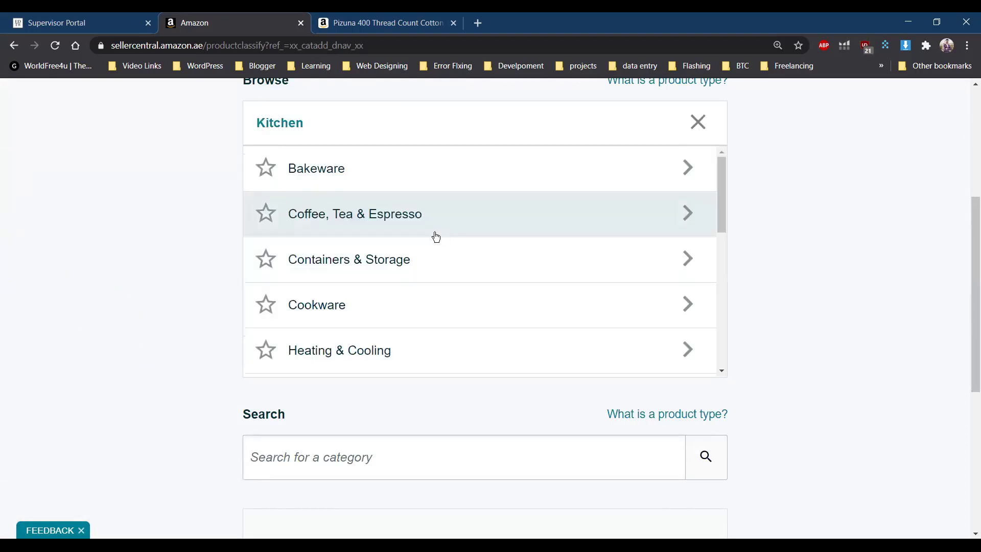
pyautogui.scroll(-3, 436, 236)
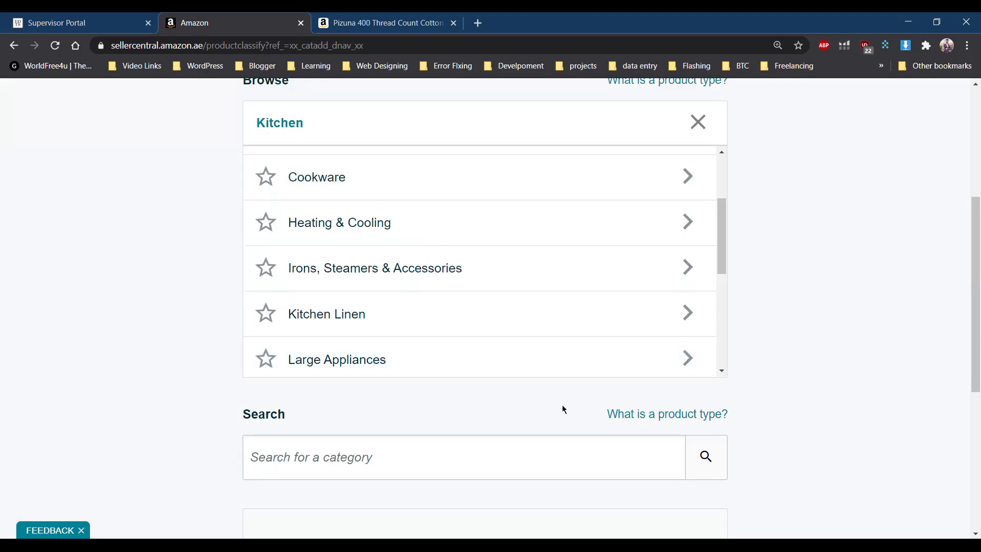
# Step: Search the product categories for "sport bottle" and bring the matching categories into view
pyautogui.click(277, 455)
pyautogui.write('sport bottle')
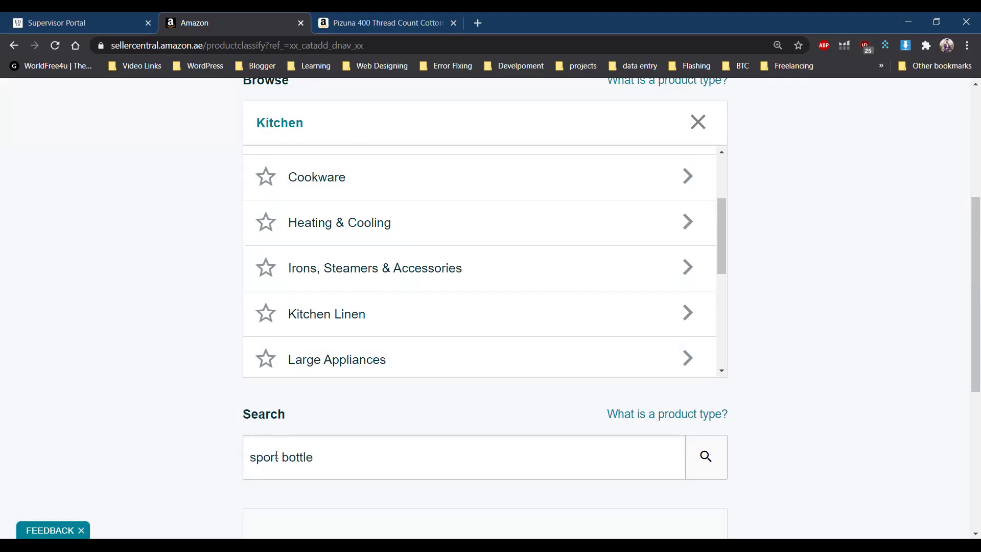
pyautogui.press('Return')
pyautogui.scroll(-3, 734, 457)
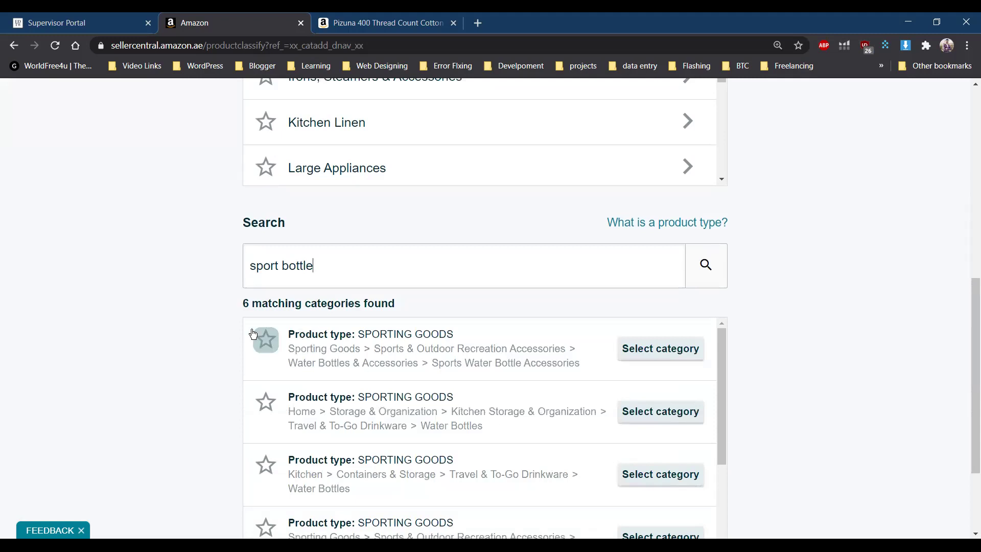
# Step: Highlight the count of matching categories above the results and select the whole category search term
pyautogui.moveTo(248, 303); pyautogui.dragTo(412, 309)
pyautogui.moveTo(228, 306); pyautogui.dragTo(408, 303)
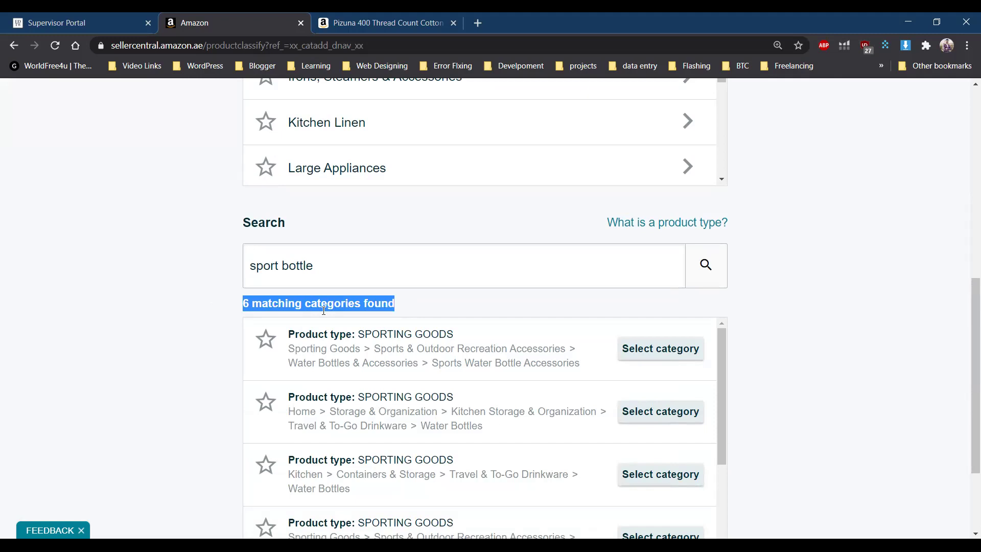
pyautogui.click(332, 266)
pyautogui.hotkey('ctrl', 'a')
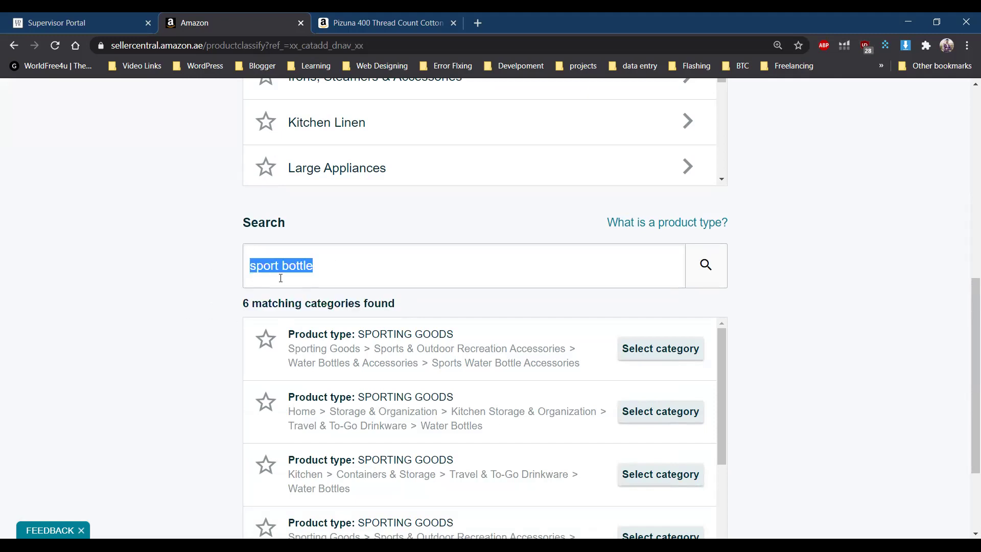
# Step: Examine the category paths suggested for "sport bottle", comparing the Sporting Goods, Home and Kitchen water bottle entries
pyautogui.click(280, 278)
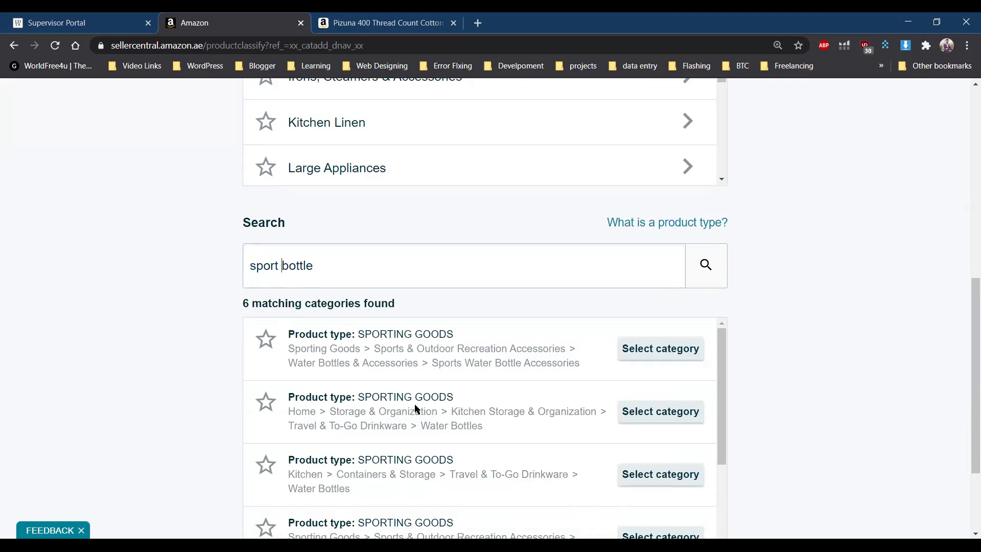
pyautogui.moveTo(289, 347); pyautogui.dragTo(474, 376)
pyautogui.click(474, 375)
pyautogui.scroll(-2, 528, 374)
pyautogui.scroll(1, 528, 374)
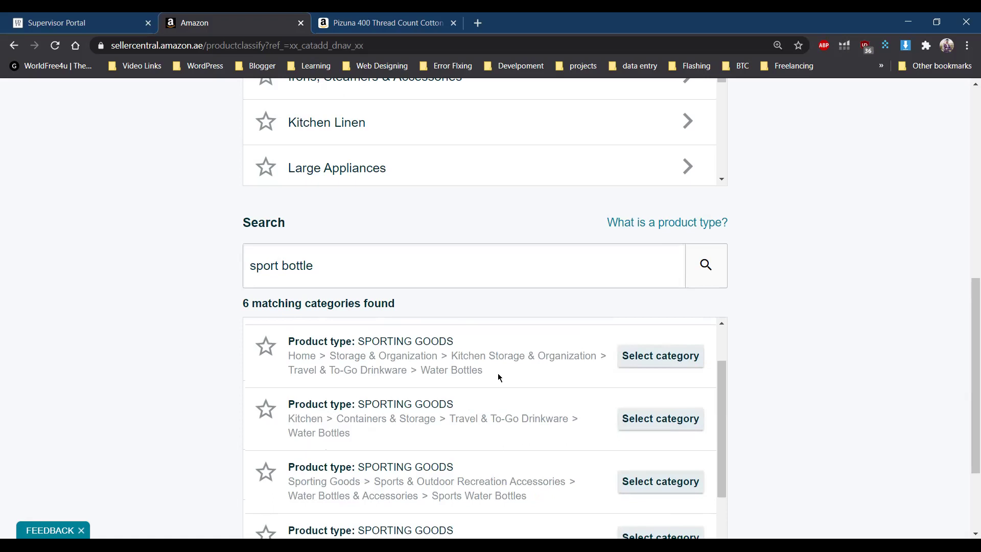
pyautogui.click(421, 381)
pyautogui.moveTo(296, 418); pyautogui.dragTo(342, 434)
pyautogui.click(341, 434)
pyautogui.scroll(-1, 516, 468)
pyautogui.scroll(-1, 517, 470)
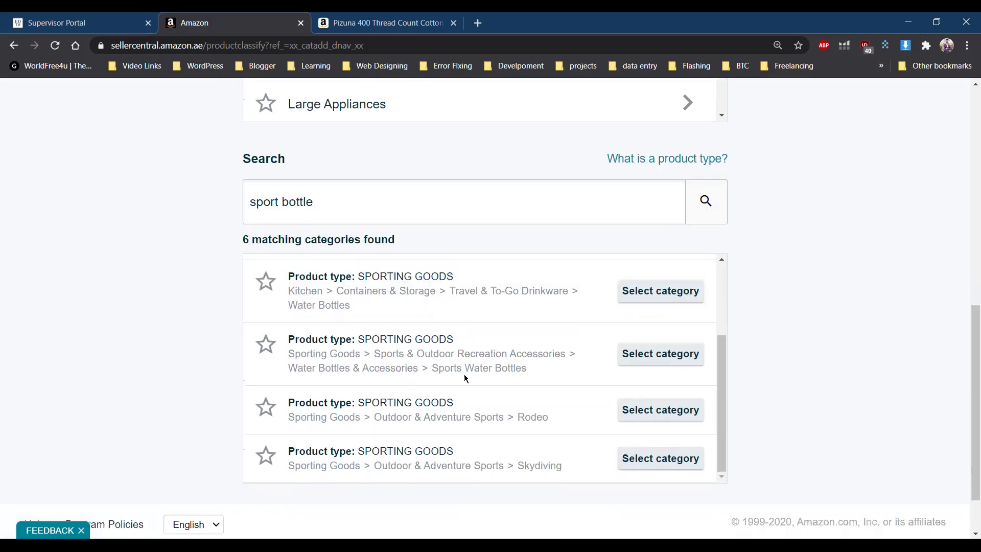
# Step: Compare the Sports Water Bottles and Sports Water Bottle Accessories categories and select Sports Water Bottles for the new listing
pyautogui.moveTo(432, 368); pyautogui.dragTo(533, 375)
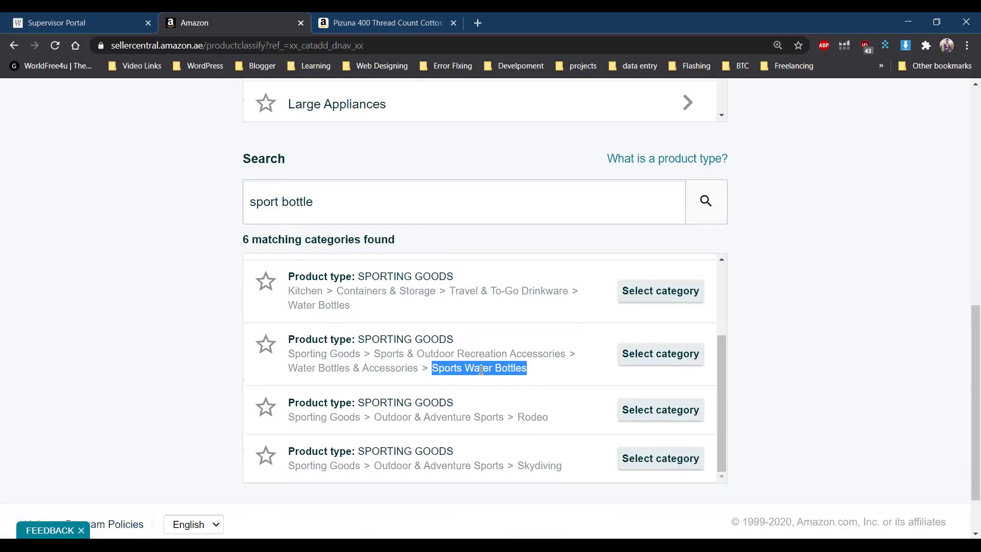
pyautogui.scroll(3, 480, 368)
pyautogui.moveTo(523, 299); pyautogui.dragTo(575, 300)
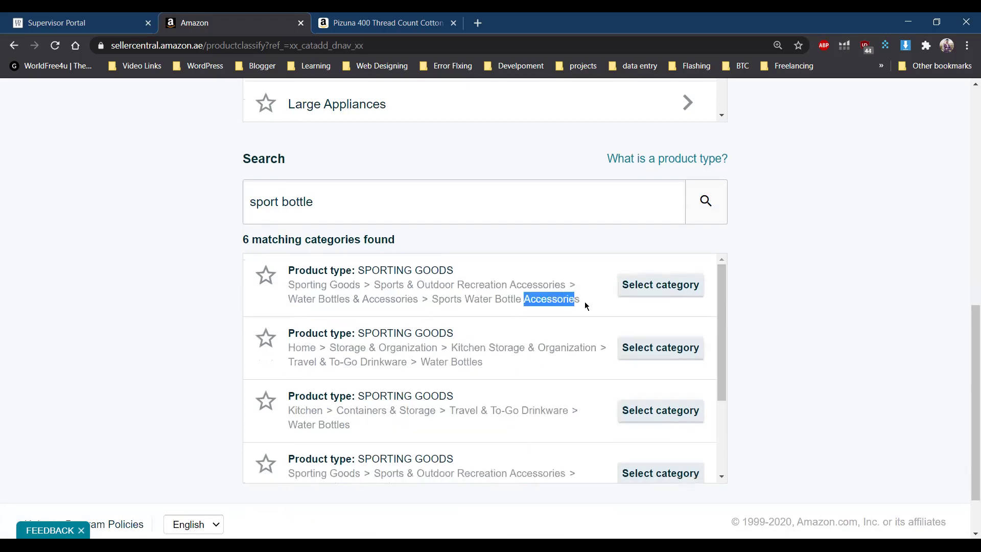
pyautogui.scroll(-3, 552, 319)
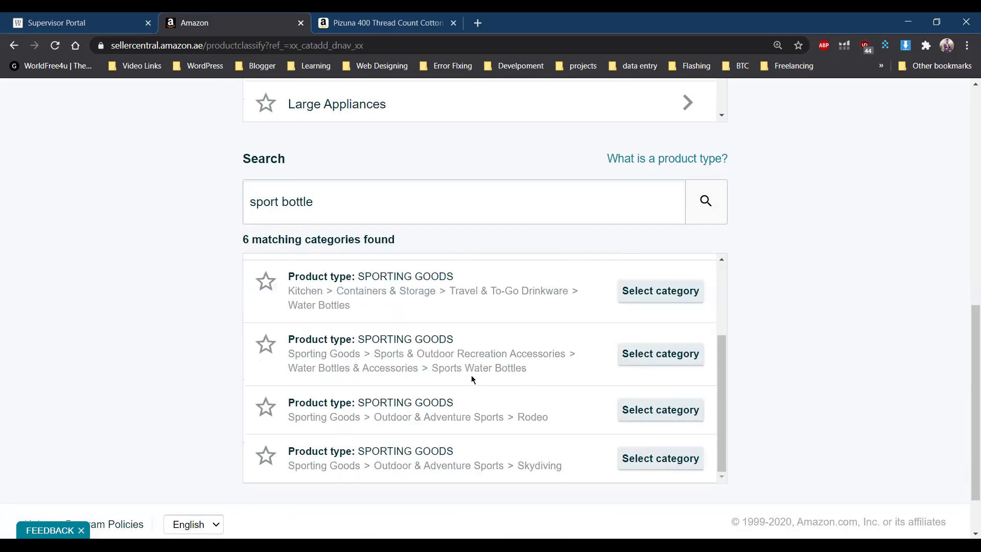
pyautogui.click(664, 363)
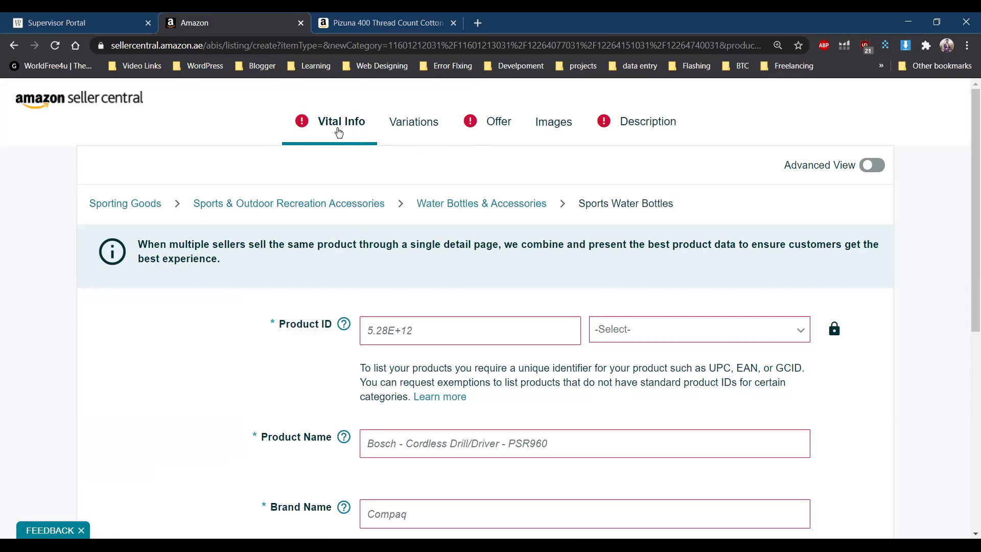
# Step: Look through the listing form's Variations, Offer, Images and Description sections and return to Vital Info
pyautogui.click(402, 123)
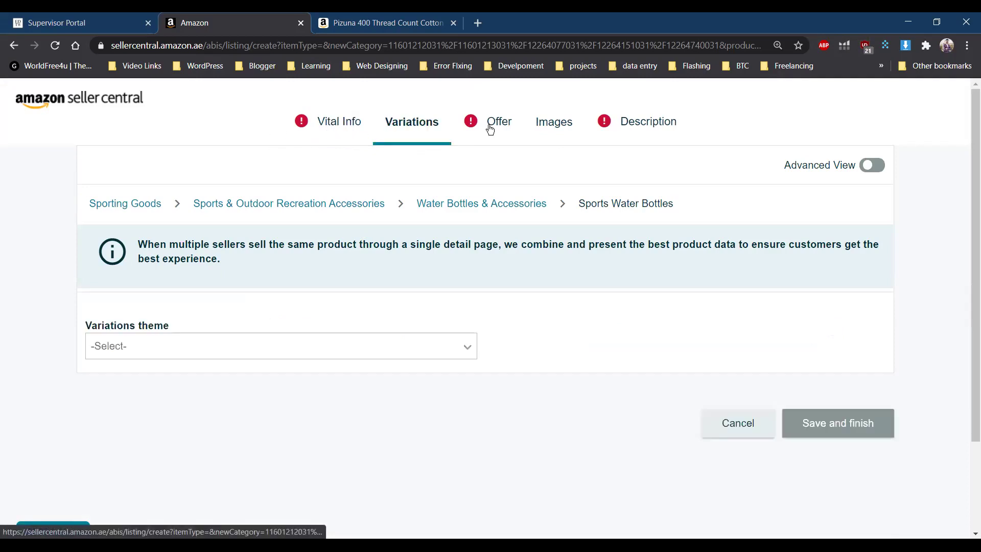
pyautogui.click(490, 128)
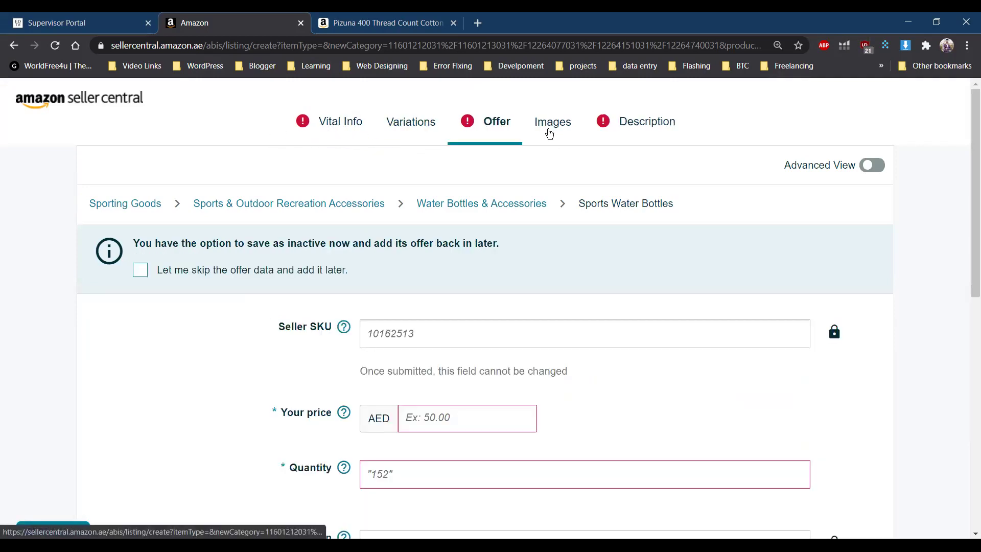
pyautogui.click(548, 134)
pyautogui.click(621, 127)
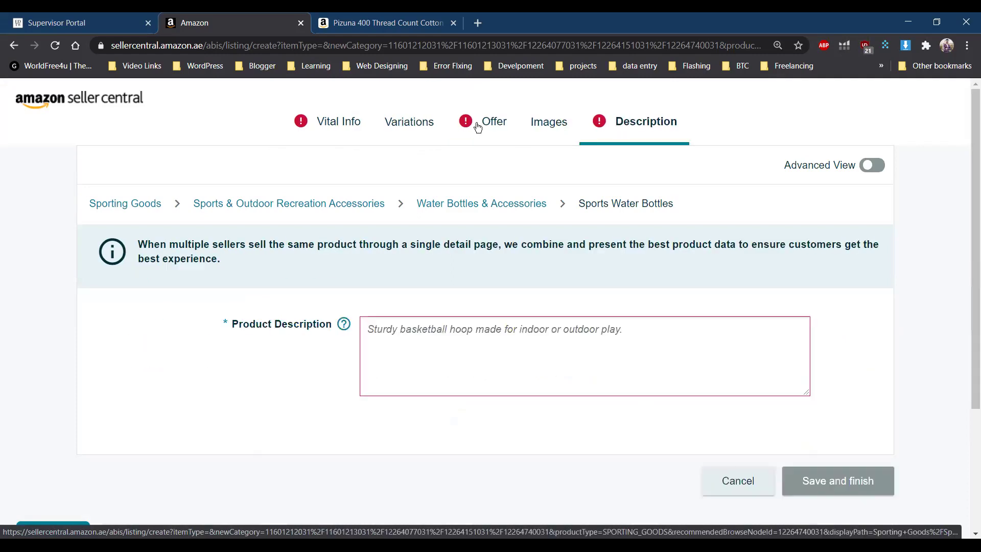
pyautogui.click(319, 132)
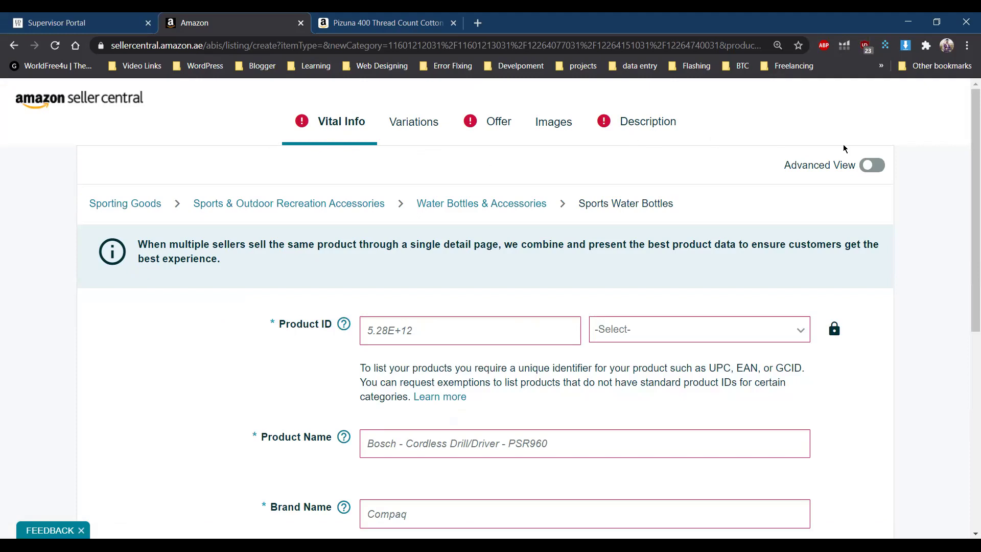
# Step: Turn on Advanced View for the listing form and look over the Compliance fields
pyautogui.click(873, 171)
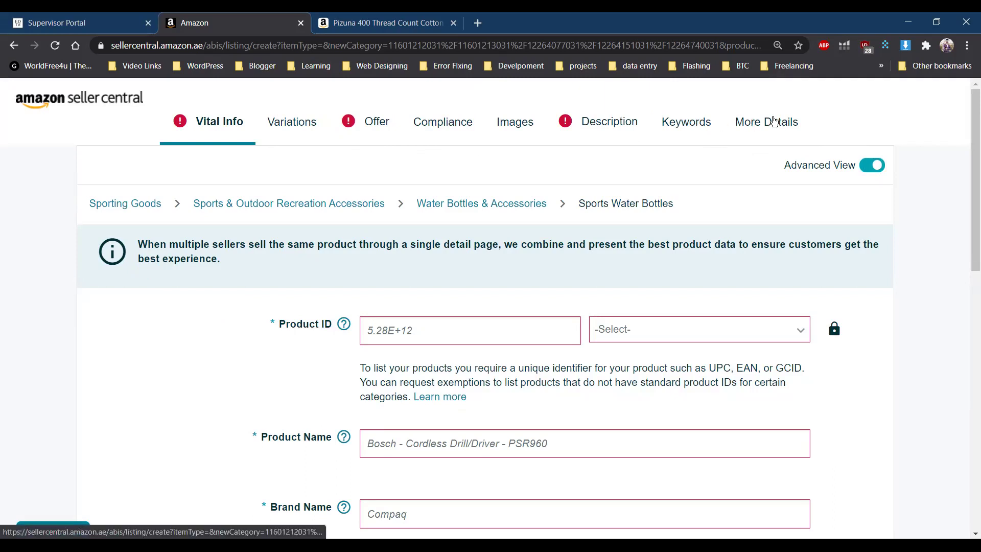
pyautogui.click(463, 128)
pyautogui.scroll(-1, 453, 307)
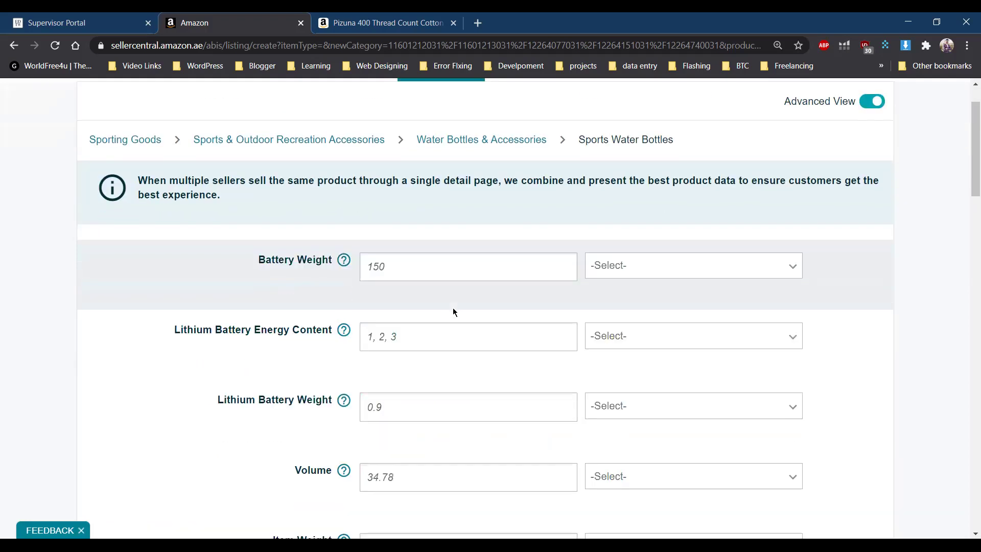
pyautogui.scroll(1, 453, 307)
# Step: Open the Keywords section and examine the Intended Use, Search Terms and Platinum Keywords fields
pyautogui.click(680, 123)
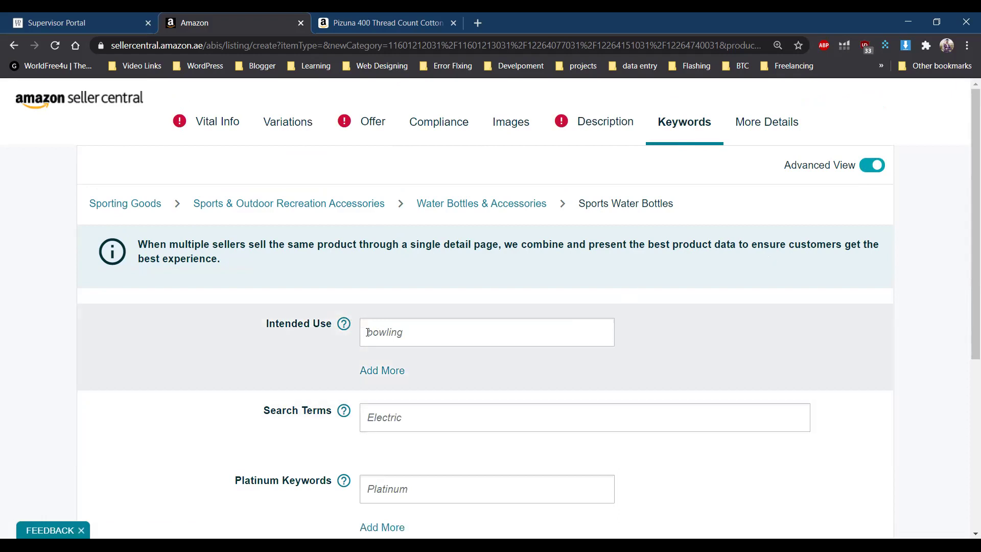
pyautogui.moveTo(342, 323)
pyautogui.scroll(-3, 432, 329)
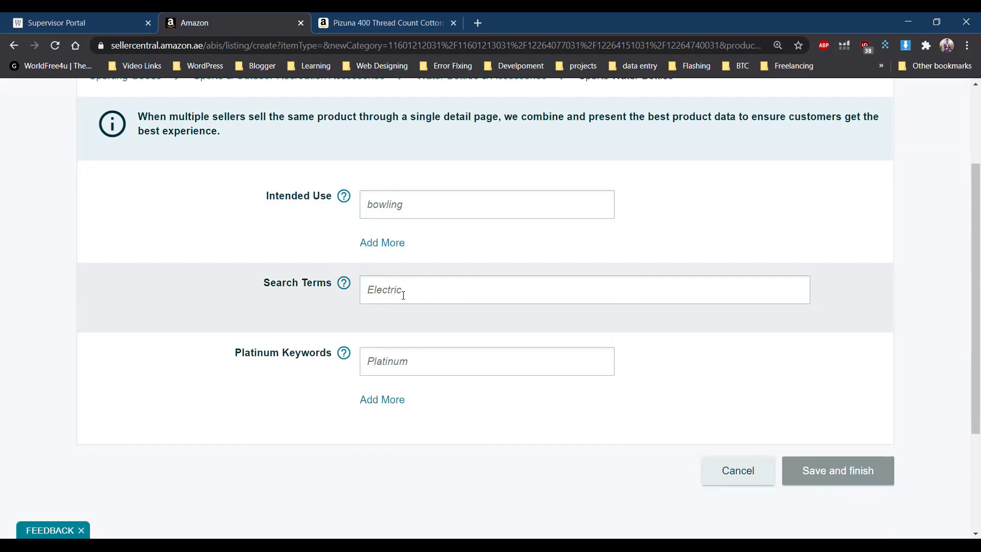
pyautogui.click(375, 372)
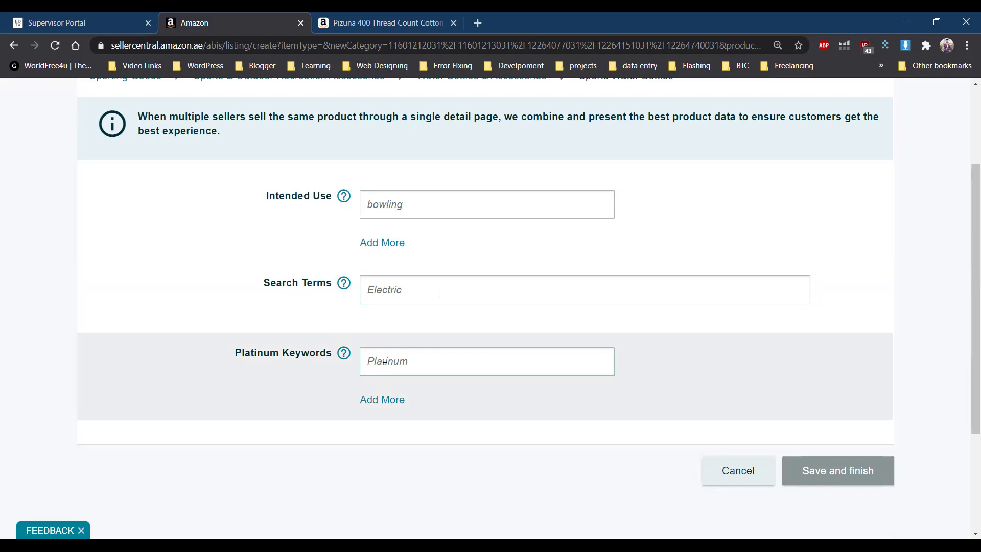
pyautogui.scroll(2, 570, 455)
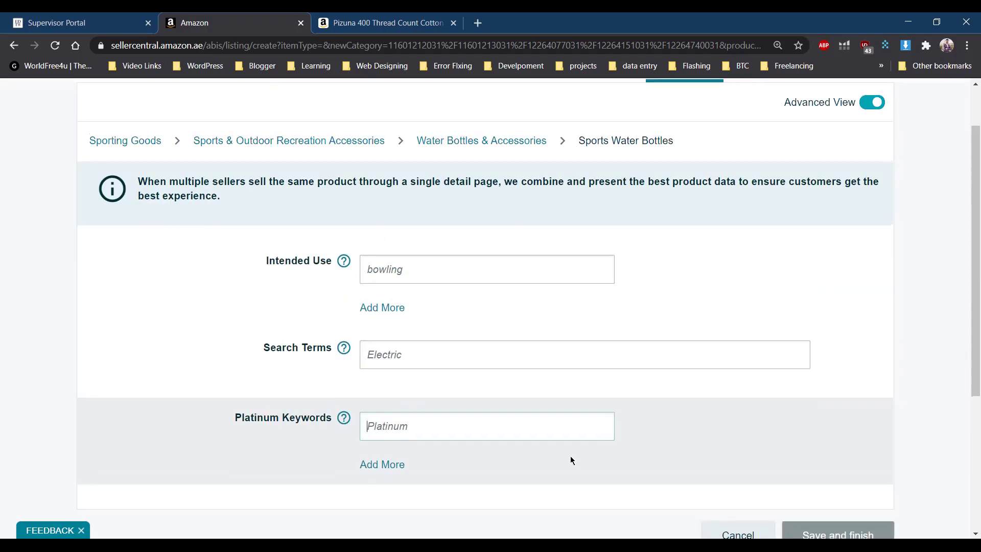
pyautogui.scroll(1, 720, 223)
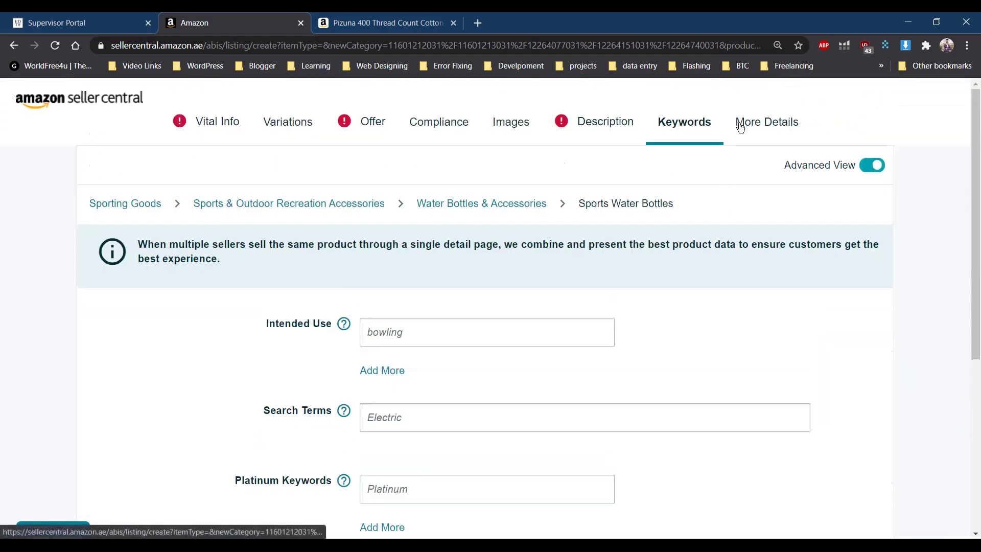
# Step: Return to the Vital Info section and examine the required Product ID field, highlighting its label
pyautogui.click(215, 117)
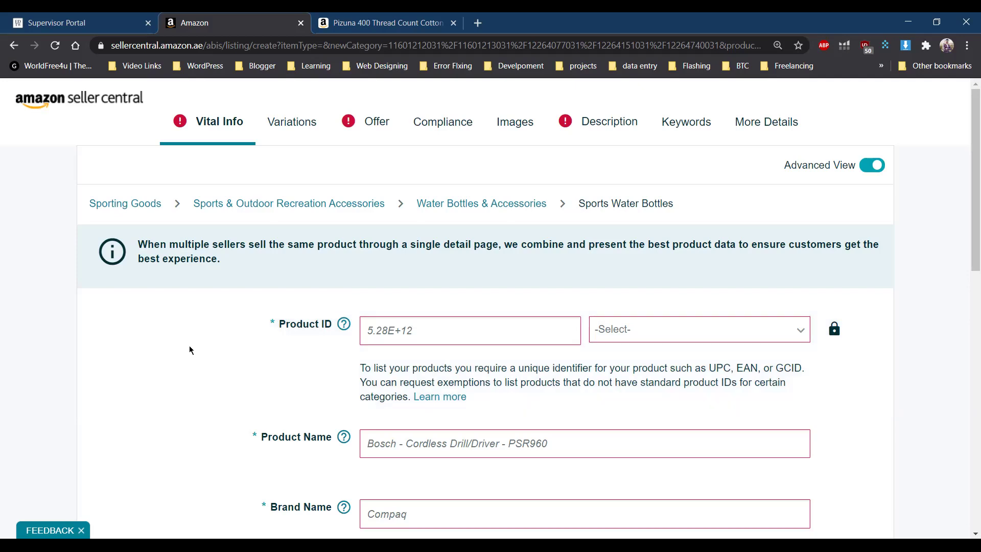
pyautogui.scroll(-1, 190, 347)
pyautogui.scroll(-2, 190, 355)
pyautogui.click(402, 204)
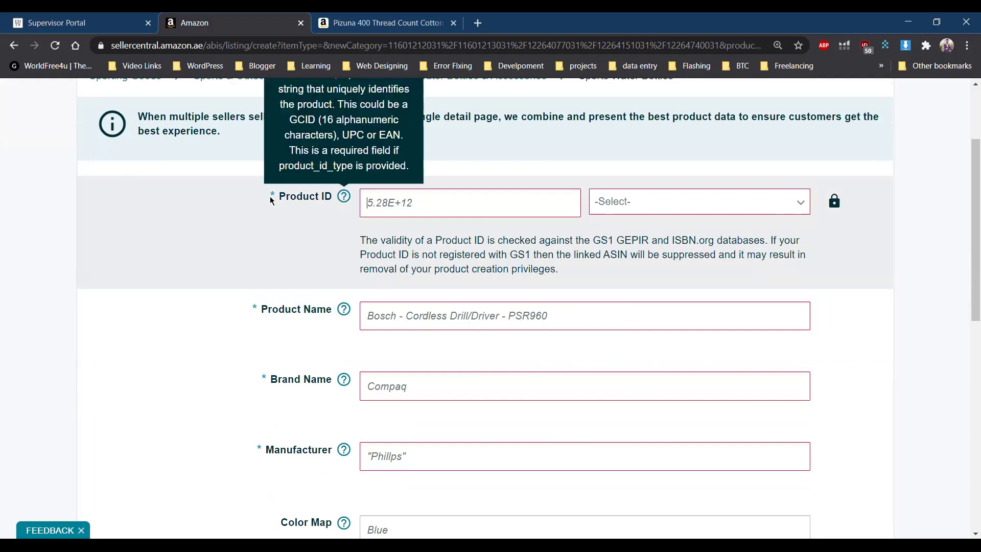
pyautogui.moveTo(278, 196); pyautogui.dragTo(343, 197)
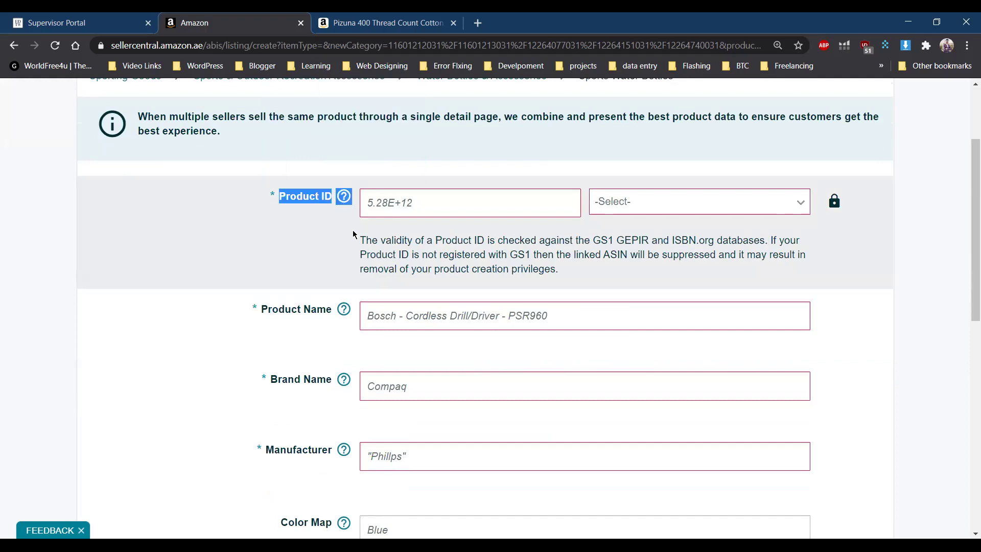
pyautogui.click(363, 251)
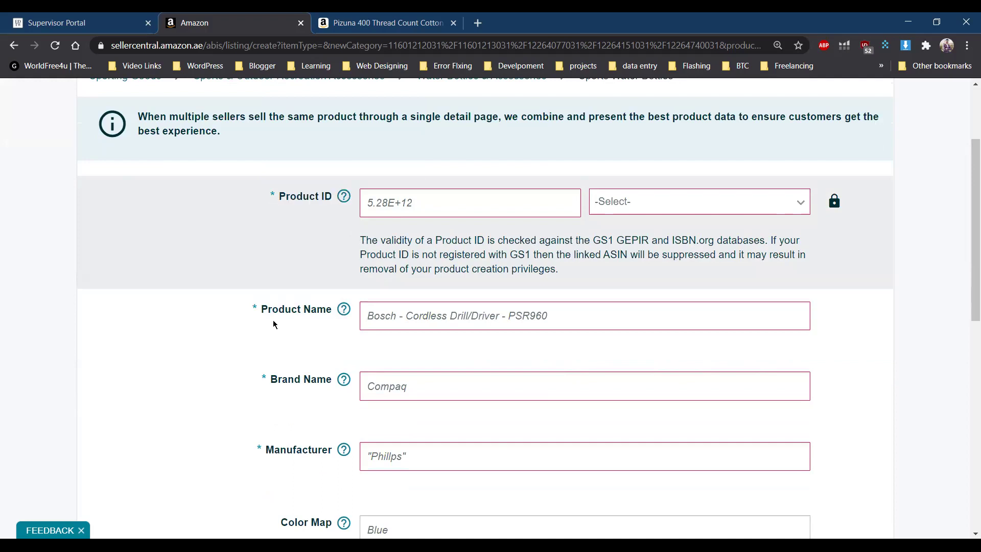
# Step: Highlight the required Product Name, Brand Name and Manufacturer labels and review the remaining Vital Info fields
pyautogui.tripleClick(324, 309)
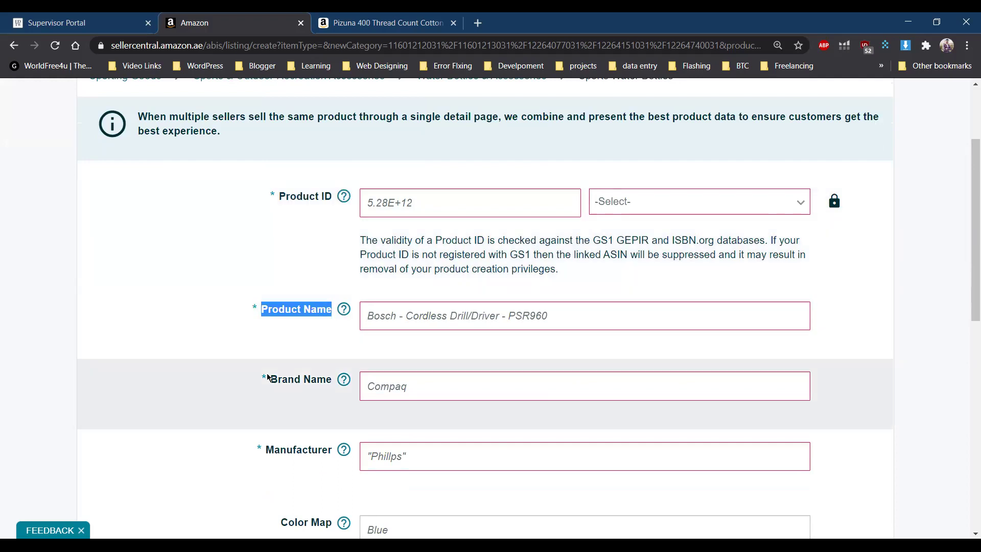
pyautogui.click(329, 382)
pyautogui.tripleClick(329, 382)
pyautogui.moveTo(333, 450)
pyautogui.mouseDown()
pyautogui.moveTo(302, 449)
pyautogui.moveTo(323, 450)
pyautogui.mouseUp()
pyautogui.scroll(-1, 343, 378)
pyautogui.scroll(-8, 342, 378)
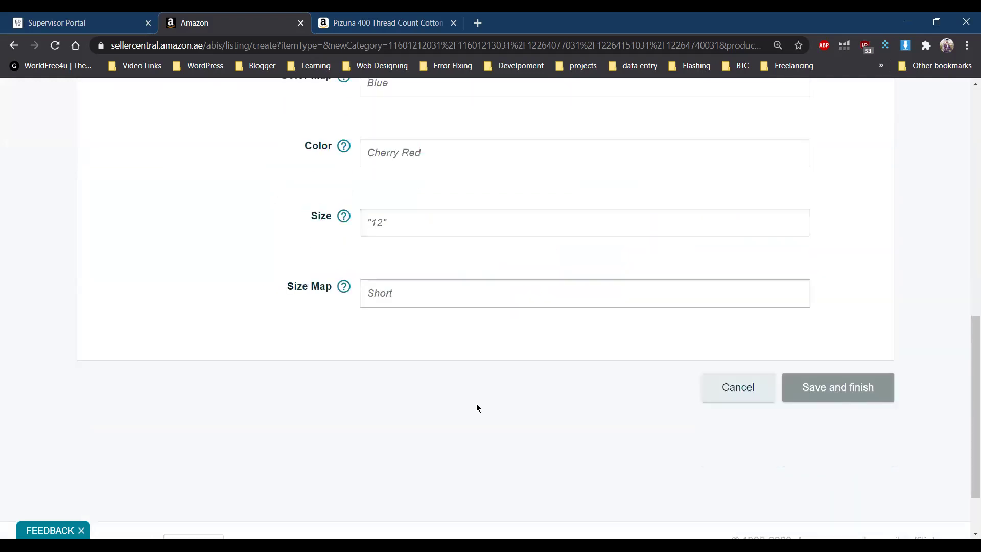
pyautogui.scroll(11, 477, 408)
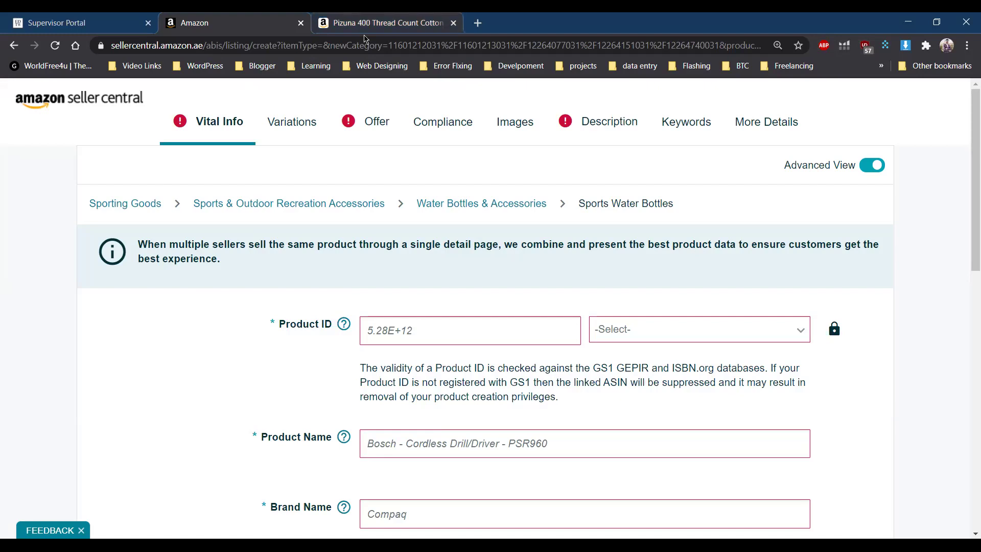
# Step: Close the Pizuna product page and present the Amazon Product Listing deck in PowerPoint, advancing to the "What is Product Listing?" slide
pyautogui.click(453, 22)
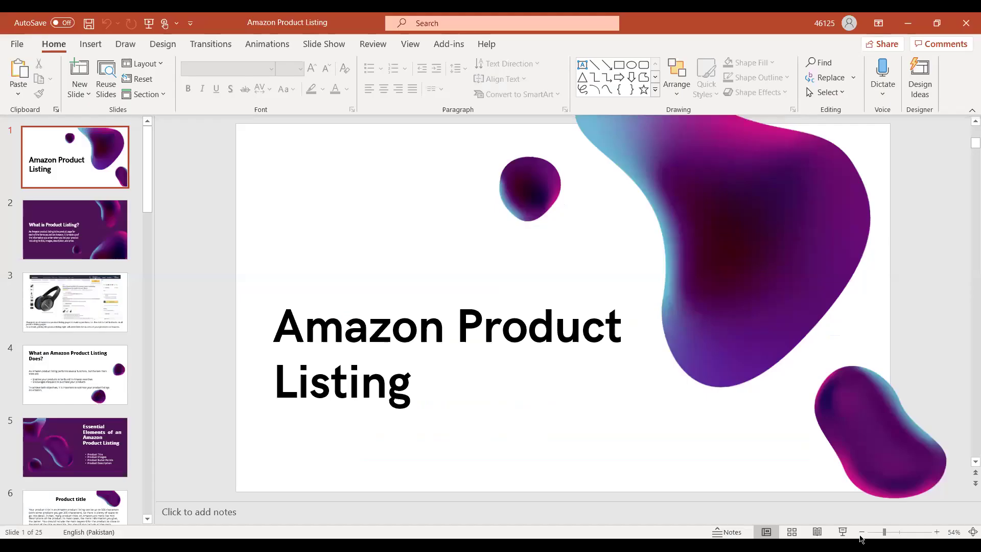
pyautogui.click(842, 534)
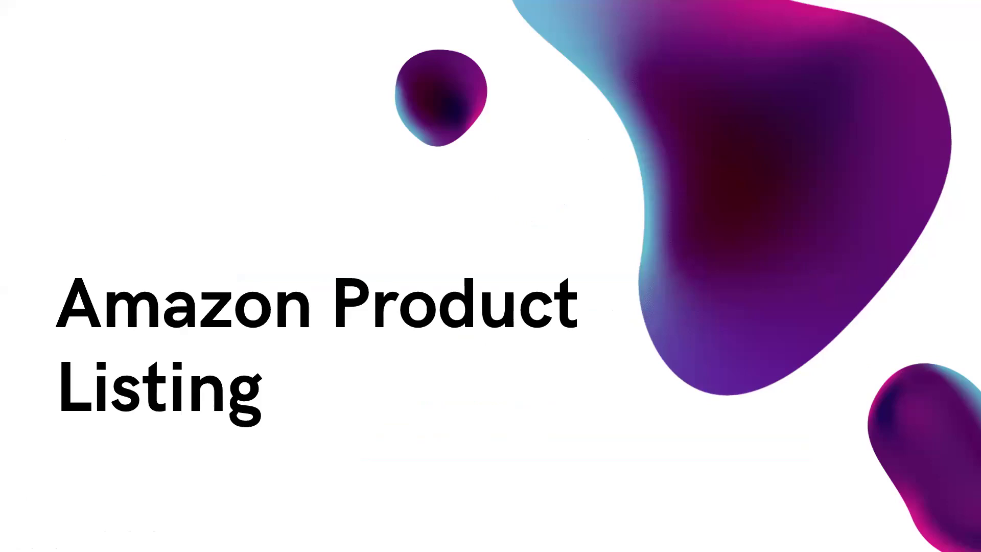
pyautogui.press('Right')
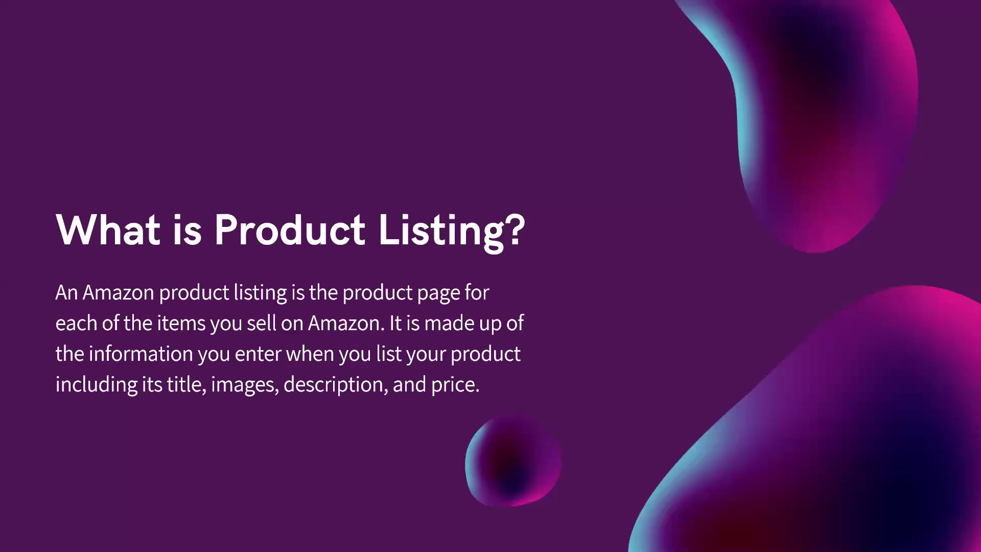